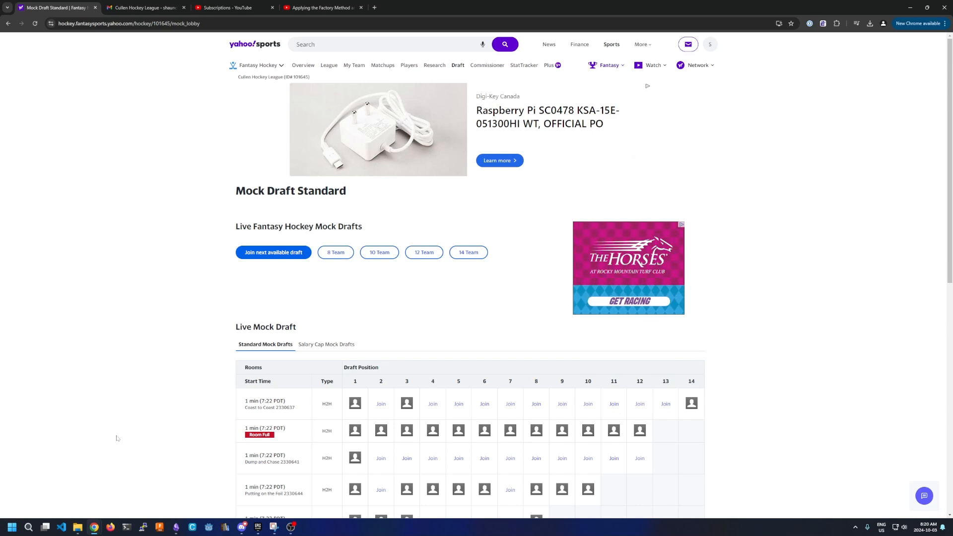
- Join the Short Handed mock draft at draft position 4 and highlight the site's base address in the waiting room
scroll(351, 485, down, 2)
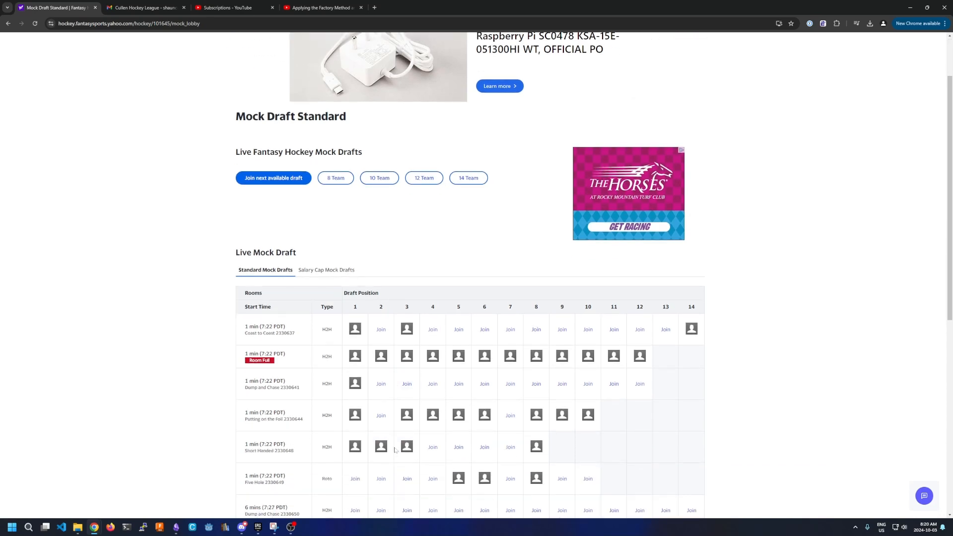
click(432, 447)
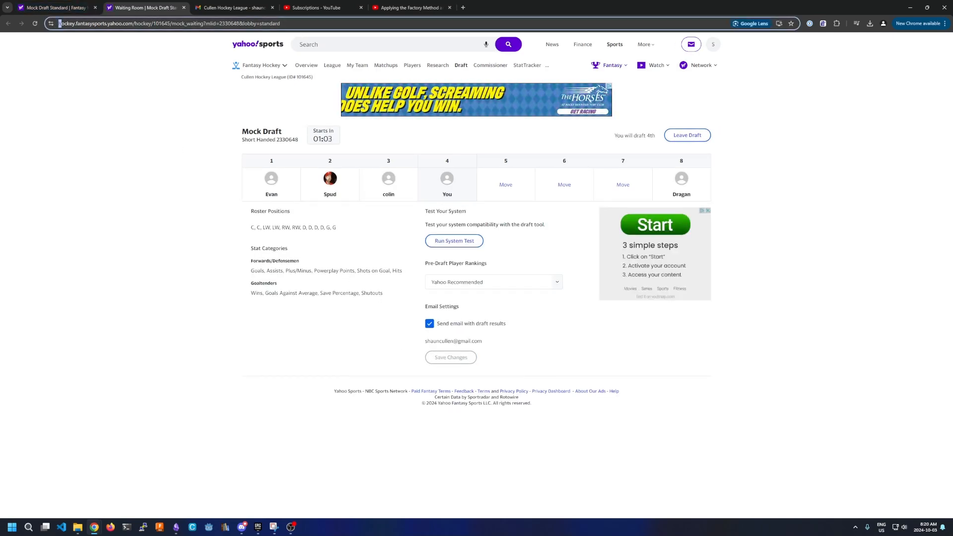
drag(58, 24, 132, 26)
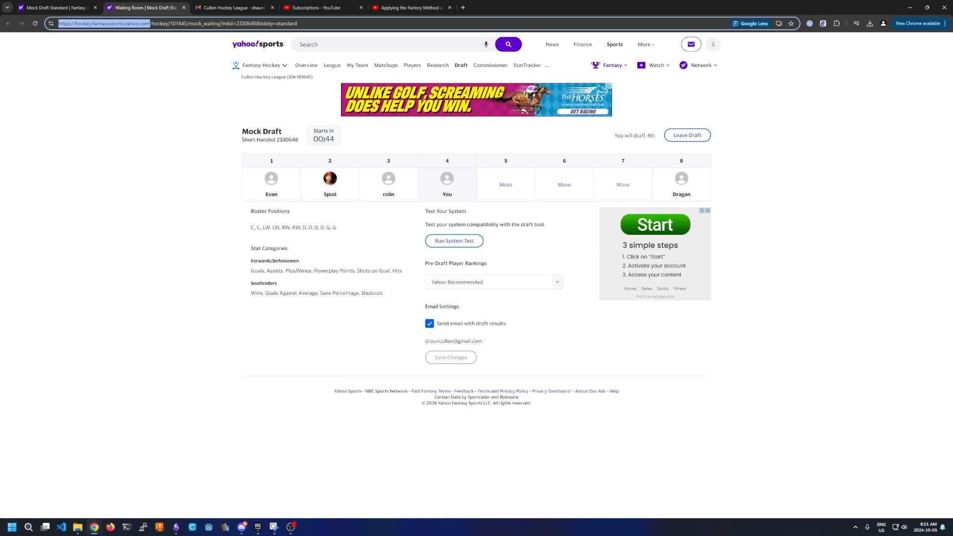
drag(169, 23, 58, 24)
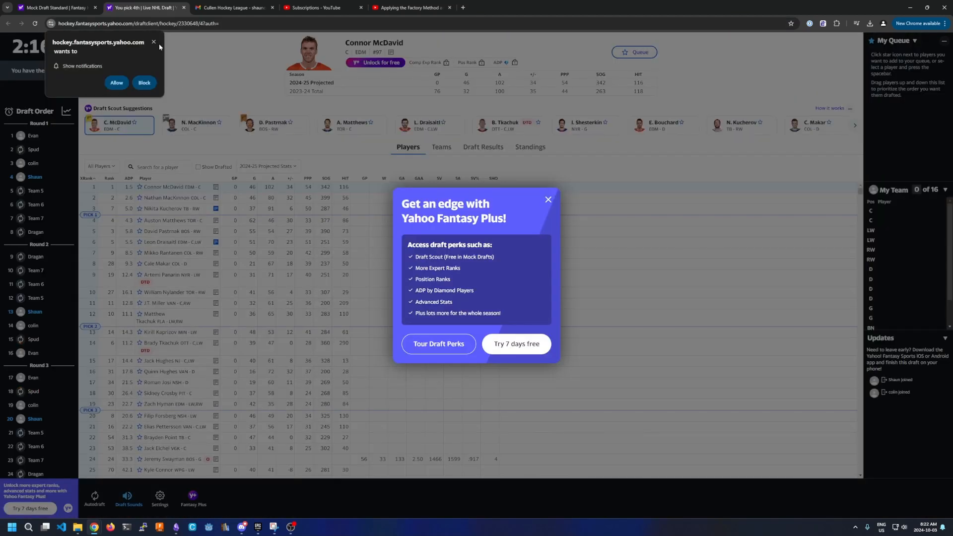
- Dismiss the site's notification request and the Yahoo Fantasy Plus offer in the draft room
click(154, 42)
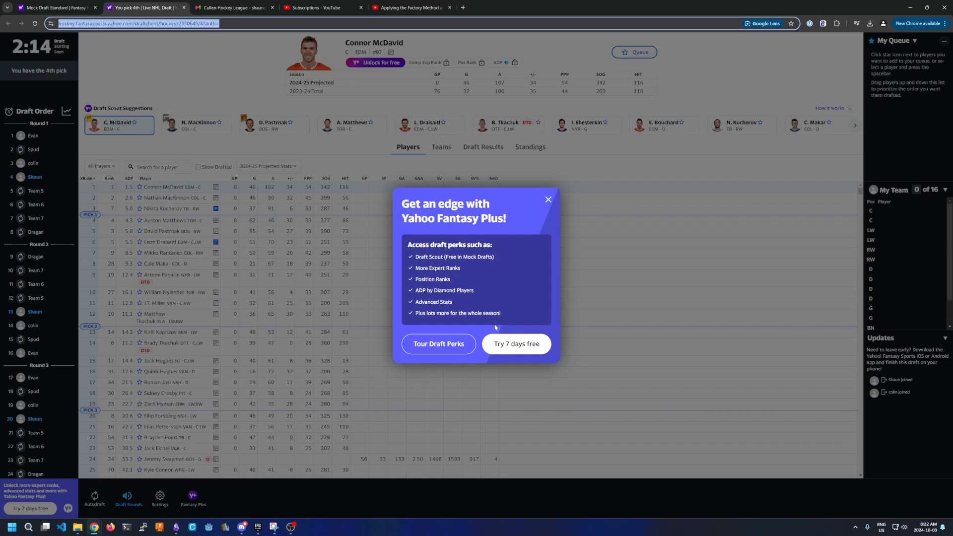
click(548, 199)
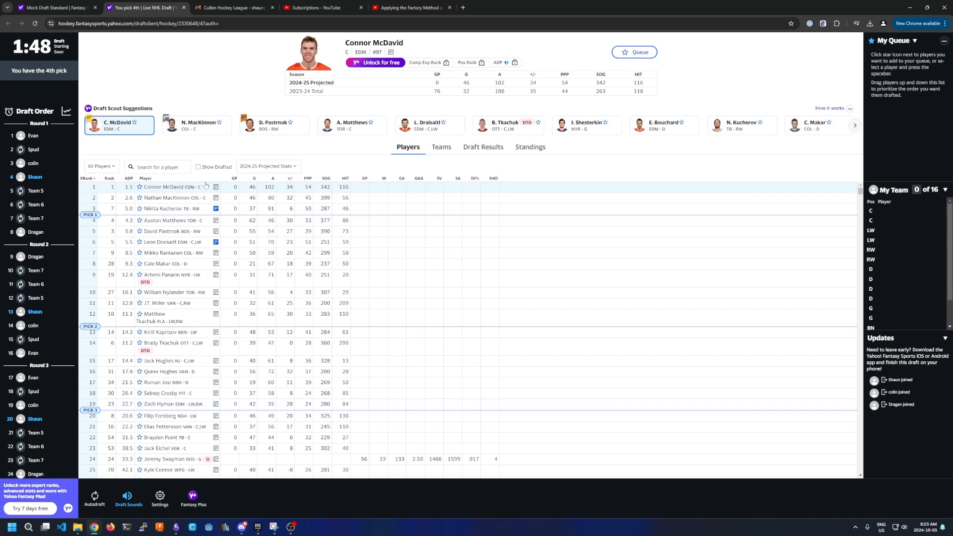
- Compare the players sorted by goals, power-play points, shots on goal and hits, and restore the XRank order
click(253, 179)
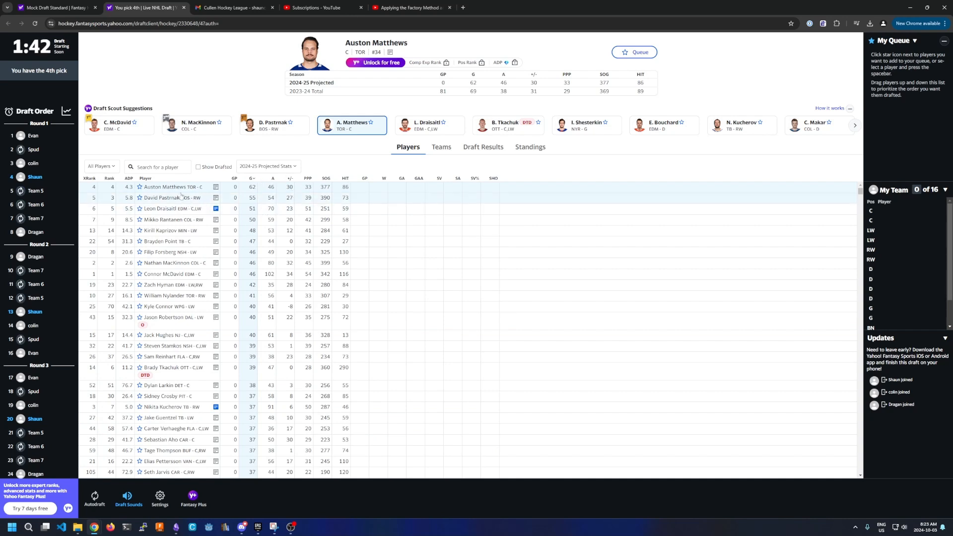
click(306, 179)
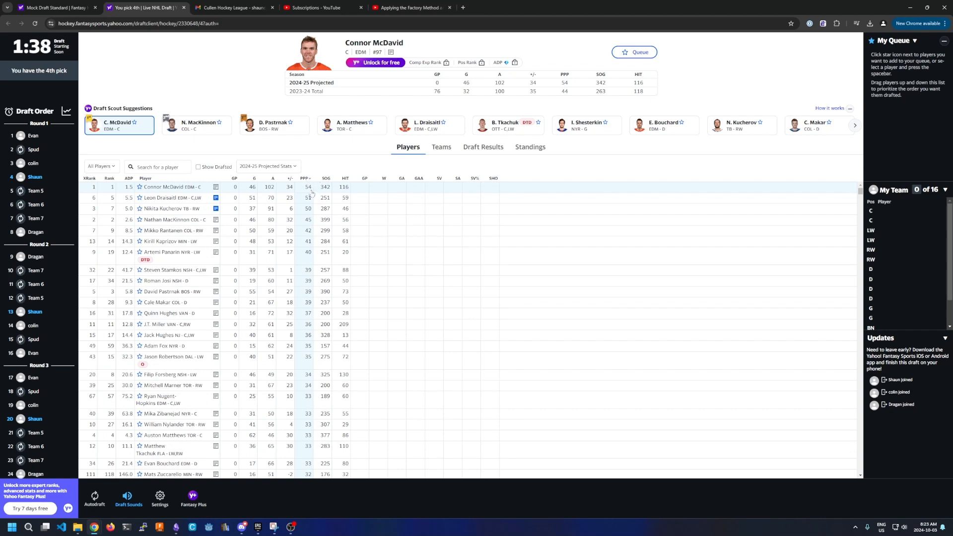
click(326, 180)
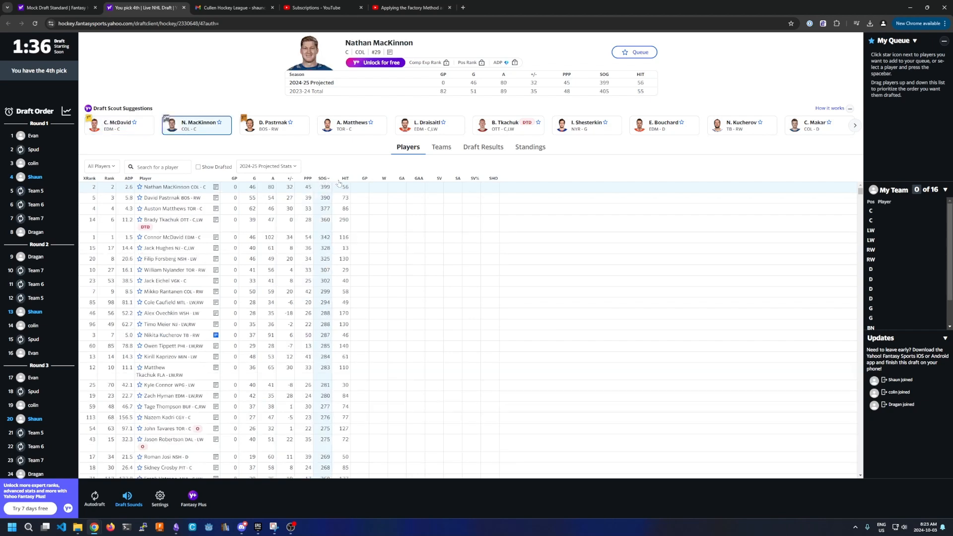
click(345, 179)
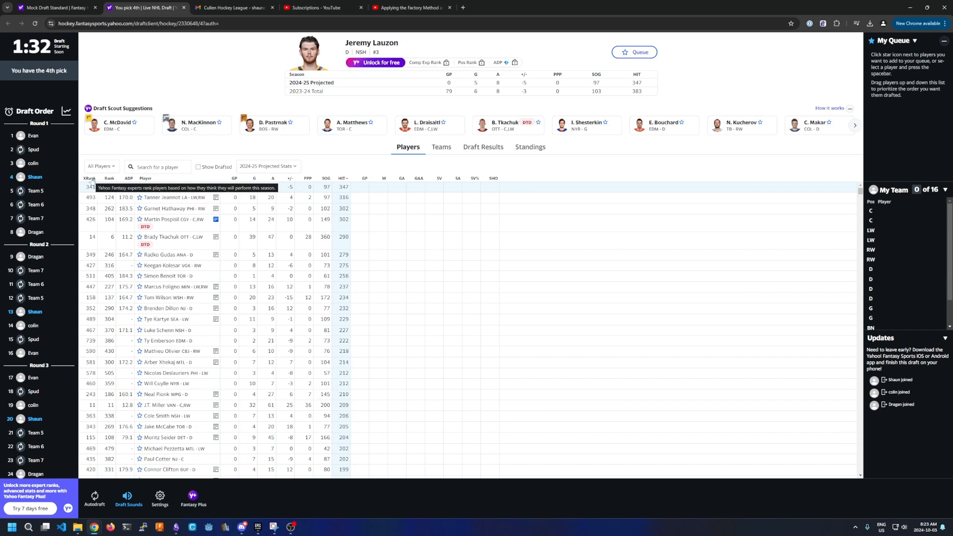
click(92, 180)
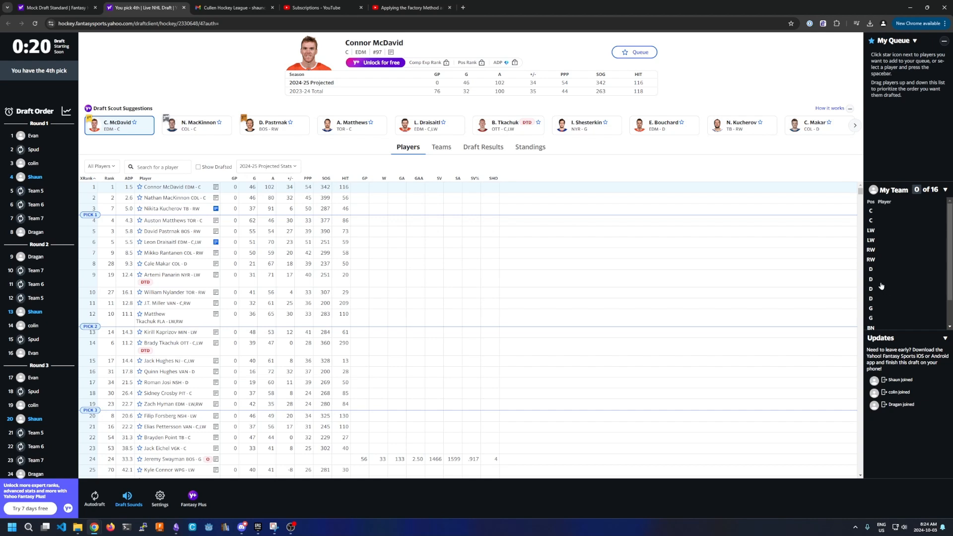
- View only the defensemen and only the goaltenders, and return the list to all players
click(103, 166)
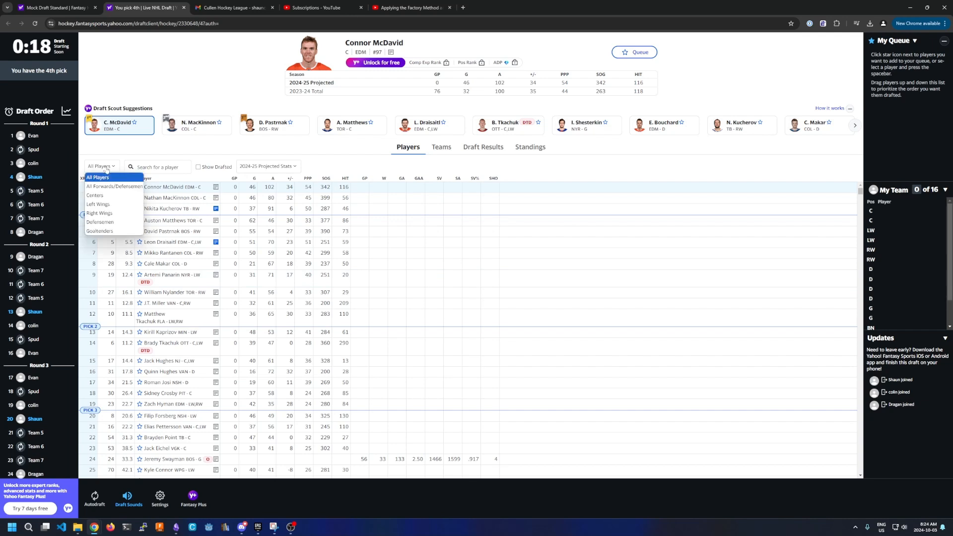
click(107, 223)
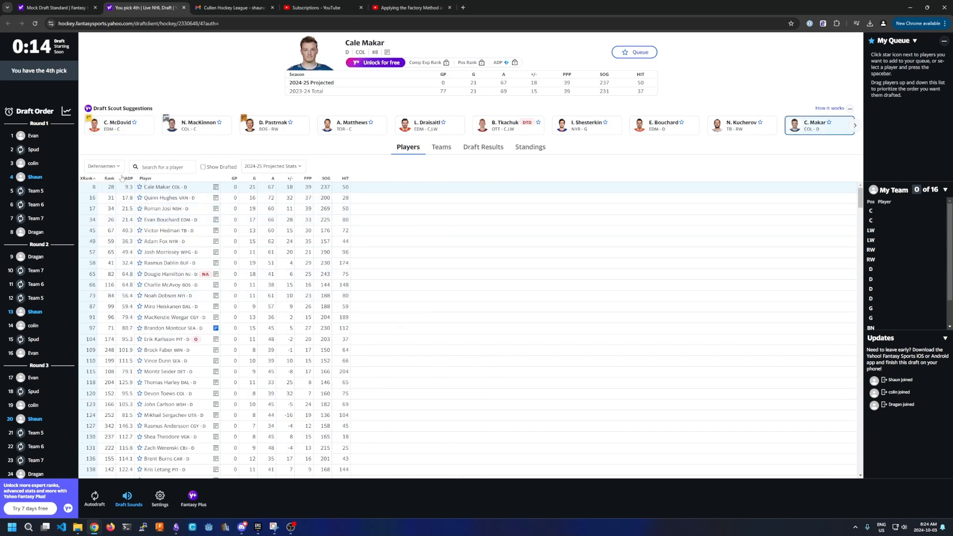
click(103, 166)
click(107, 231)
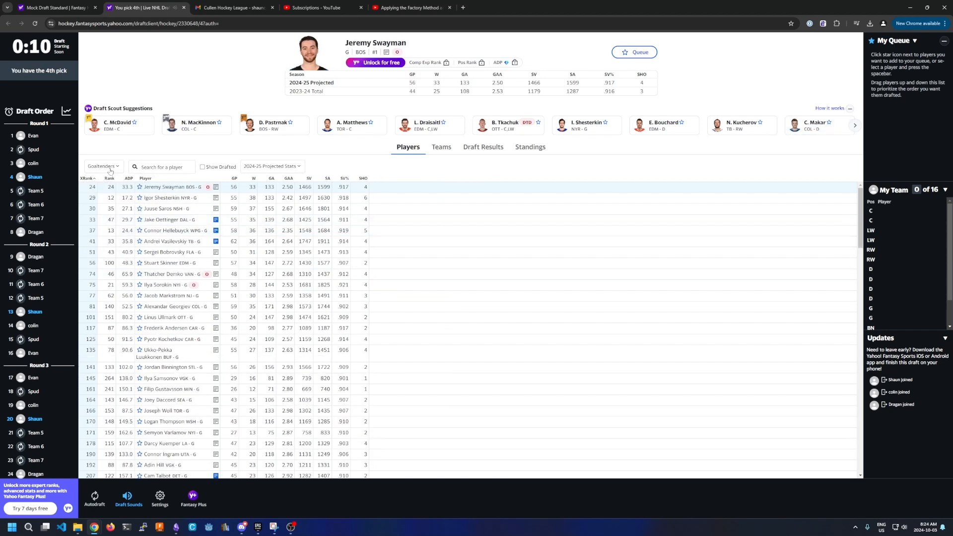
click(110, 172)
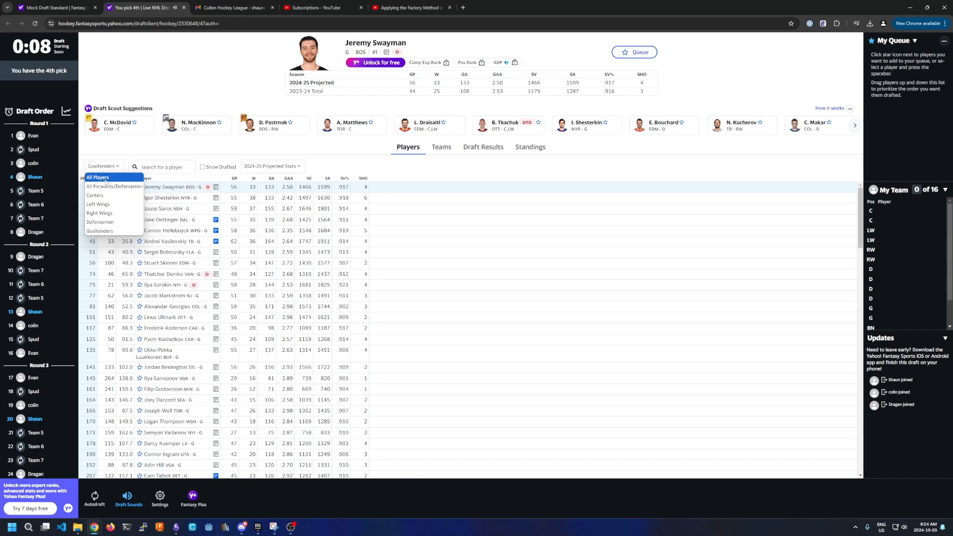
key(Escape)
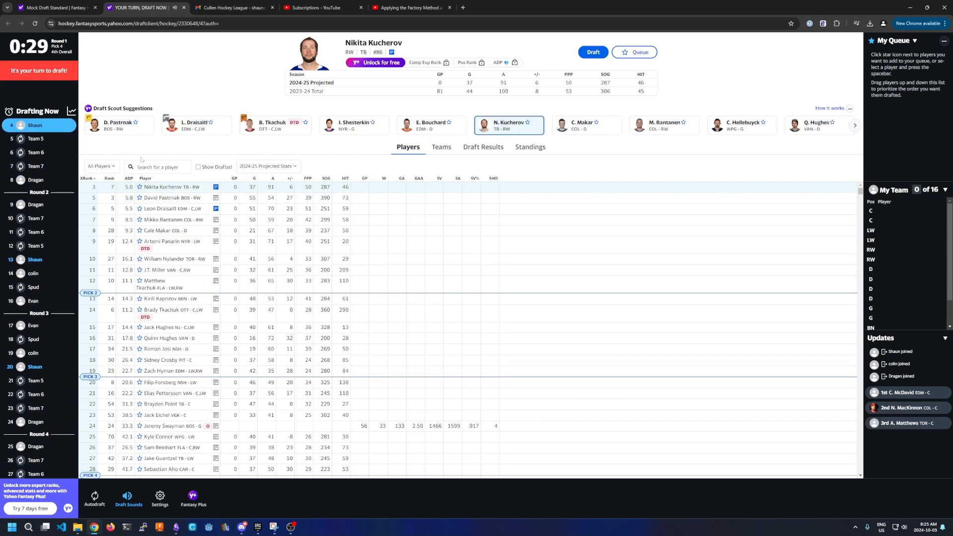
- Draft Leon Draisaitl with the first-round pick and Kirill Kaprizov with the second-round pick
click(172, 212)
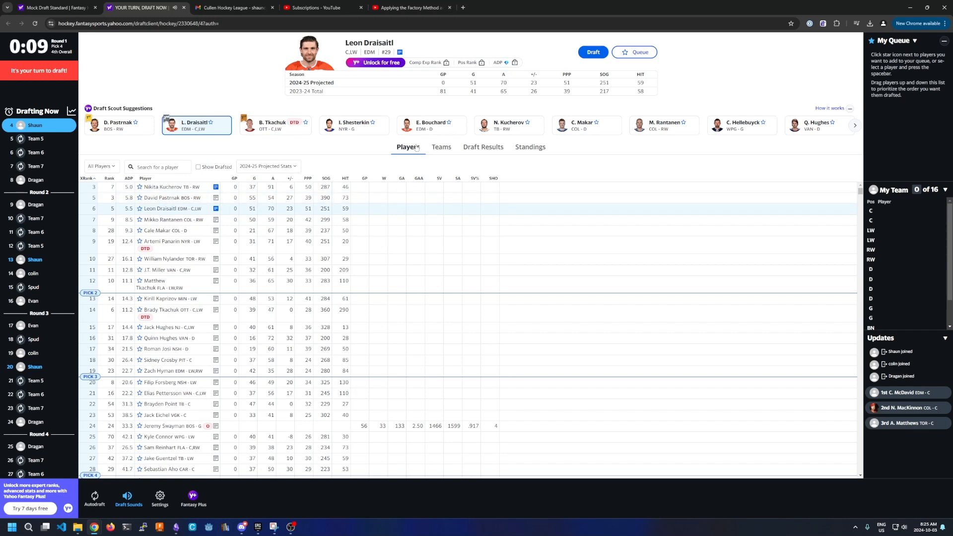
click(593, 52)
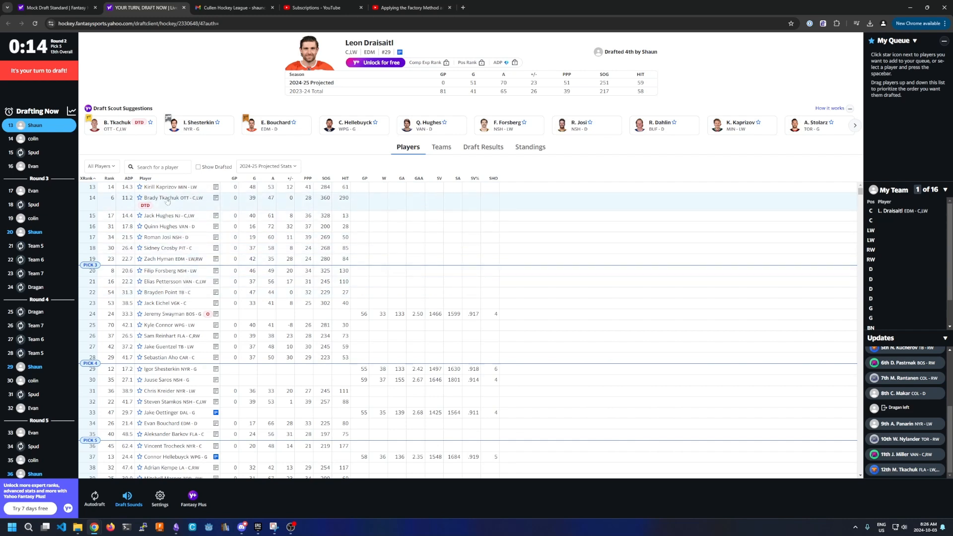
click(244, 187)
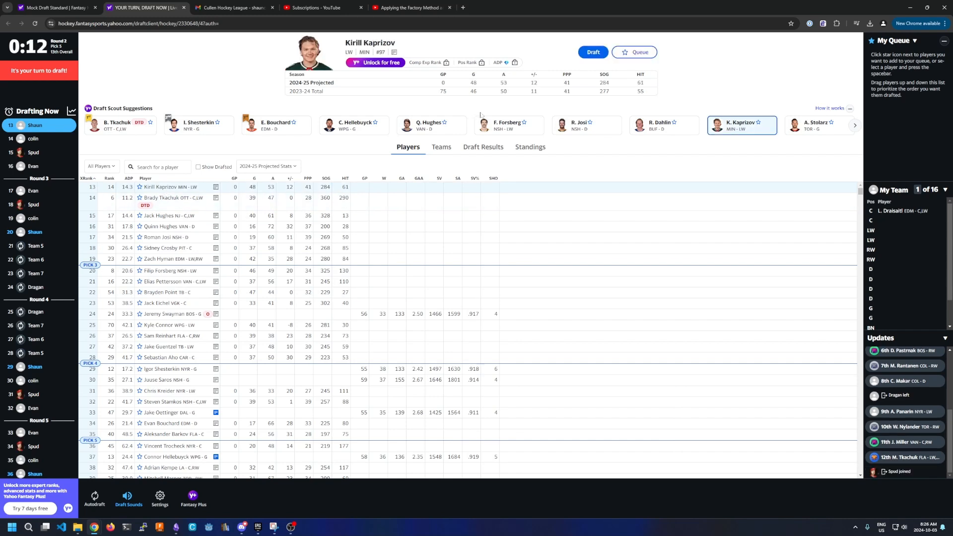
click(592, 53)
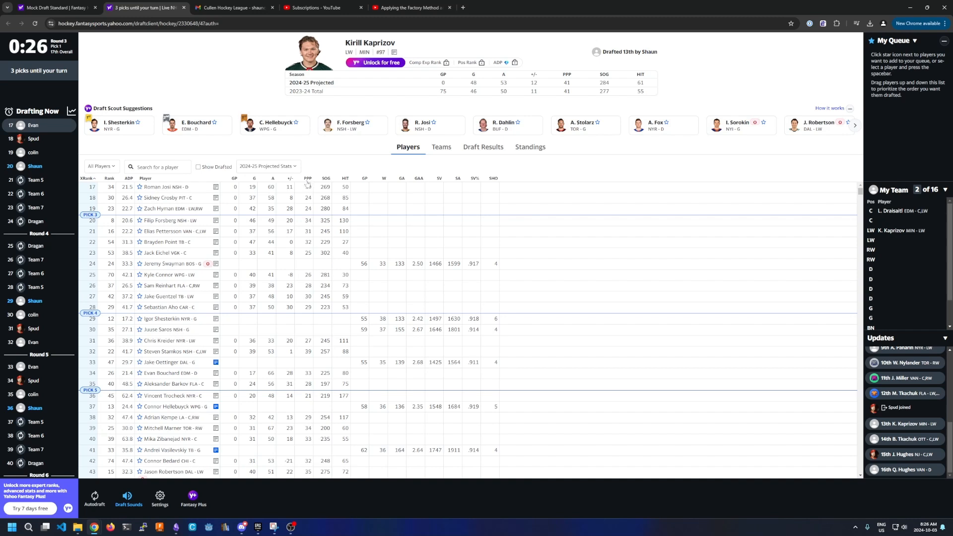
- Review the available players sorted by hits, and draft Filip Forsberg in round 3 from the XRank order
click(346, 179)
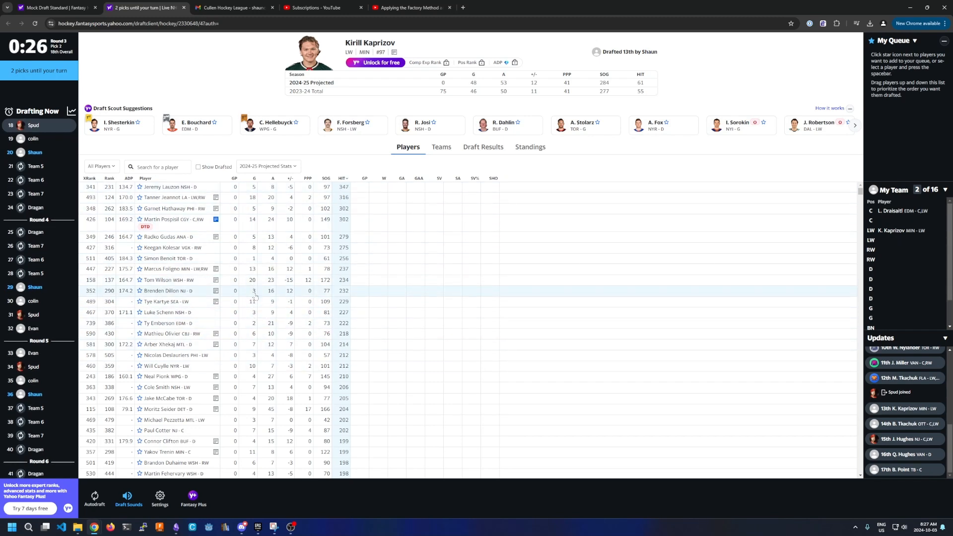
scroll(255, 408, down, 3)
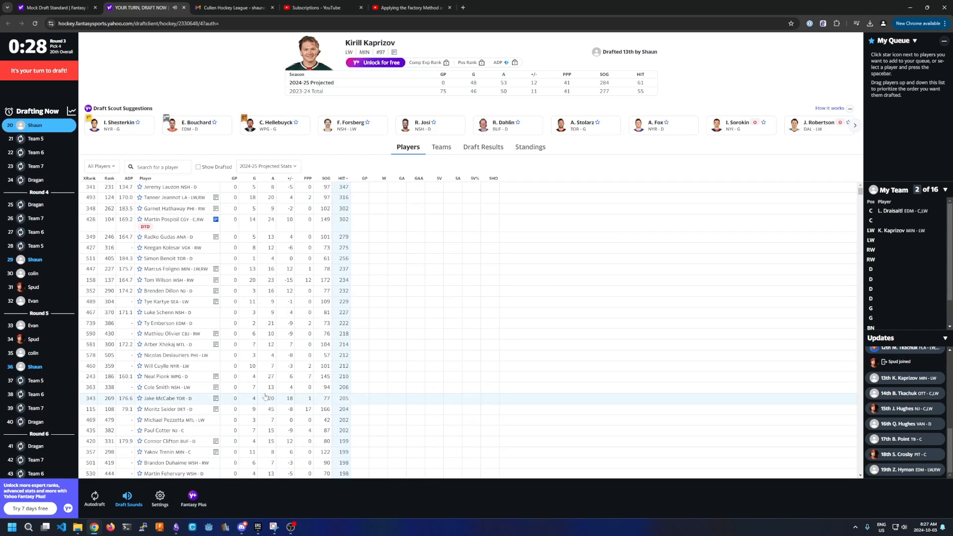
scroll(149, 220, up, 3)
click(87, 178)
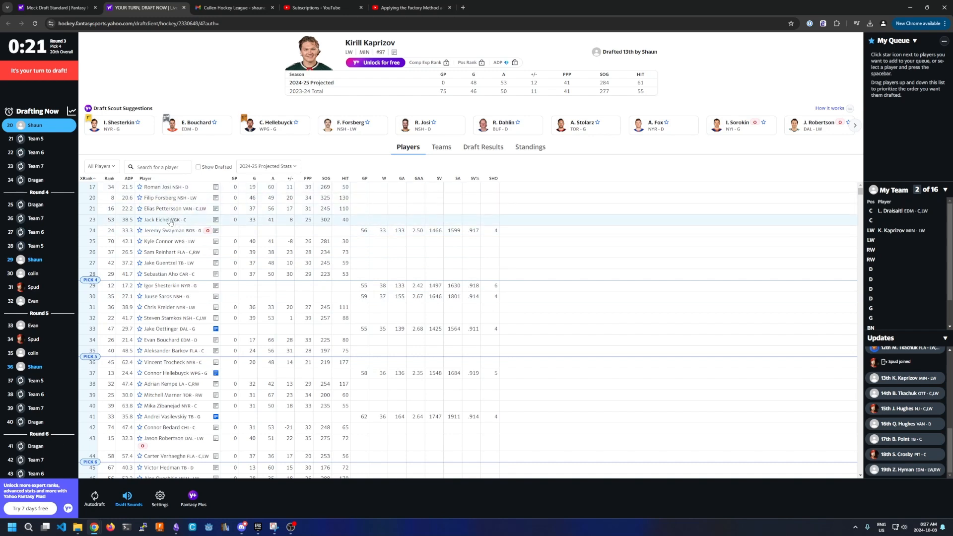
click(166, 198)
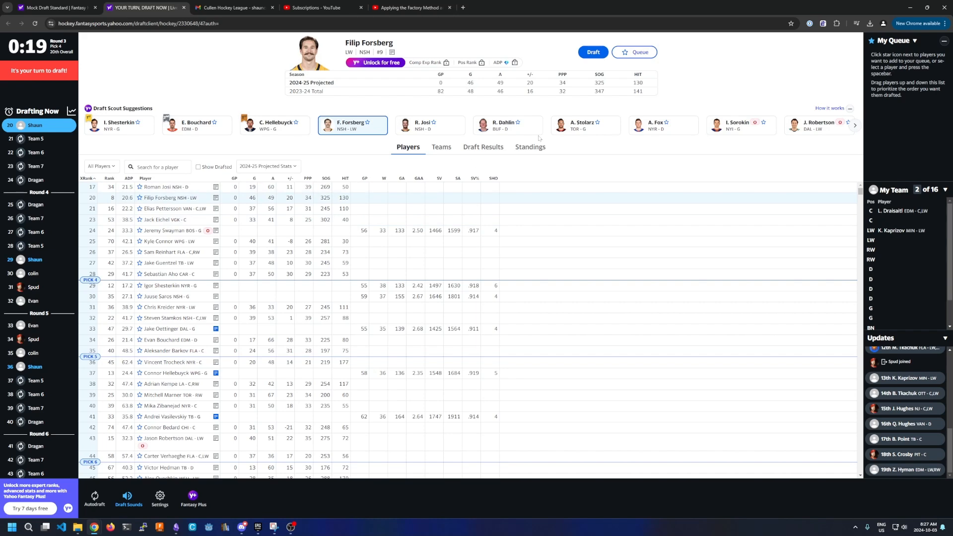
click(589, 54)
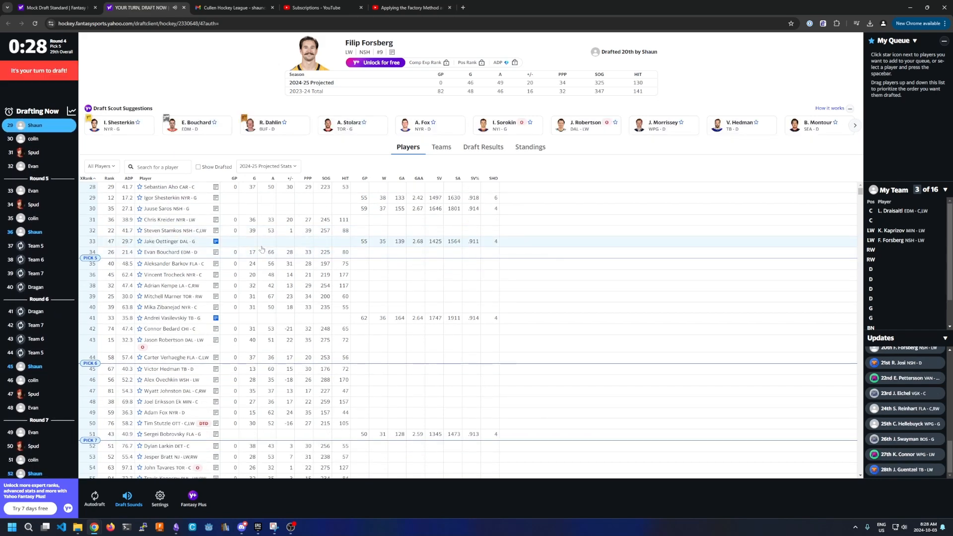
- Filter the player list to defensemen and draft Evan Bouchard in round 4
click(102, 166)
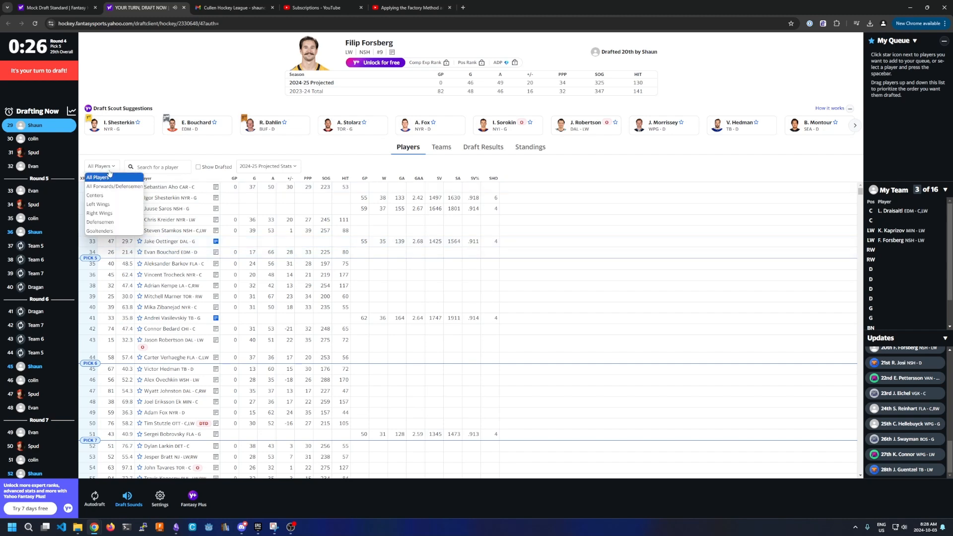
click(99, 222)
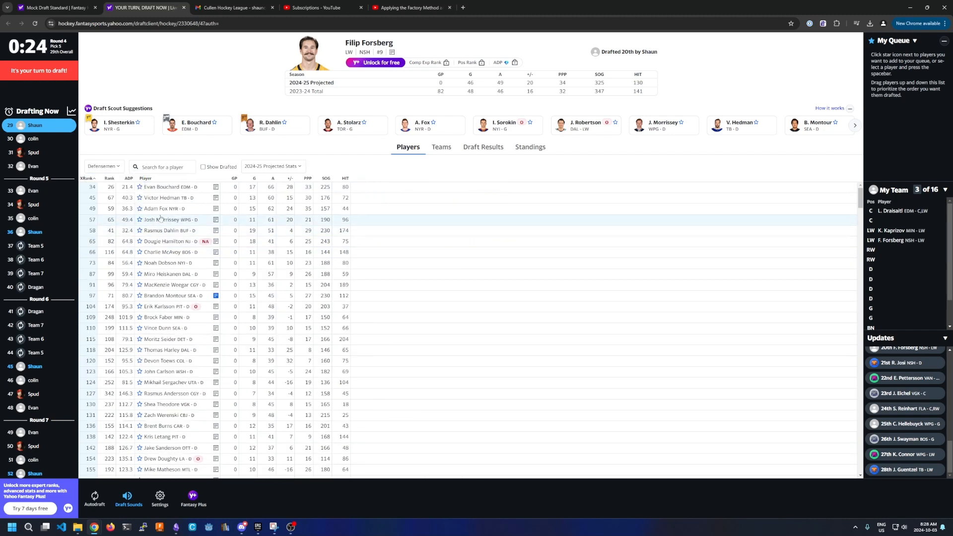
click(164, 187)
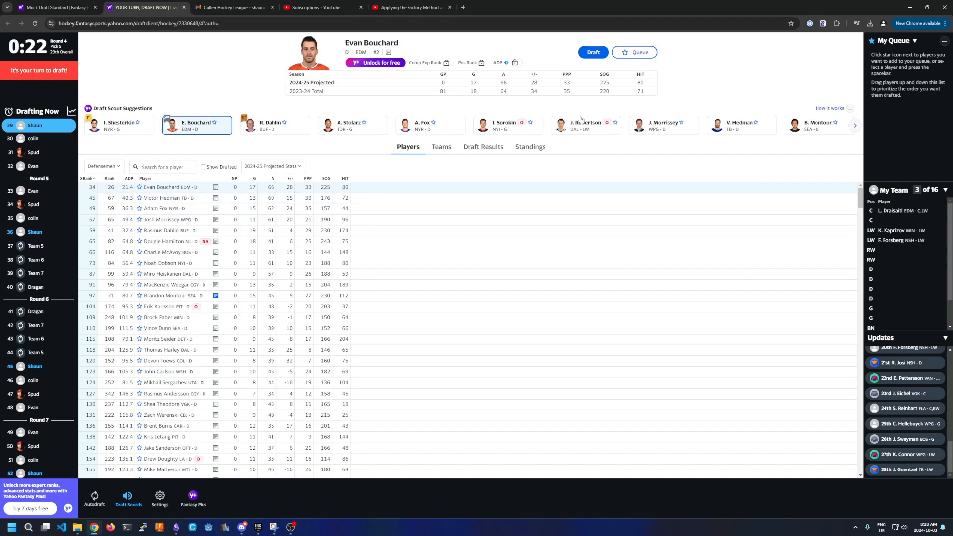
click(593, 53)
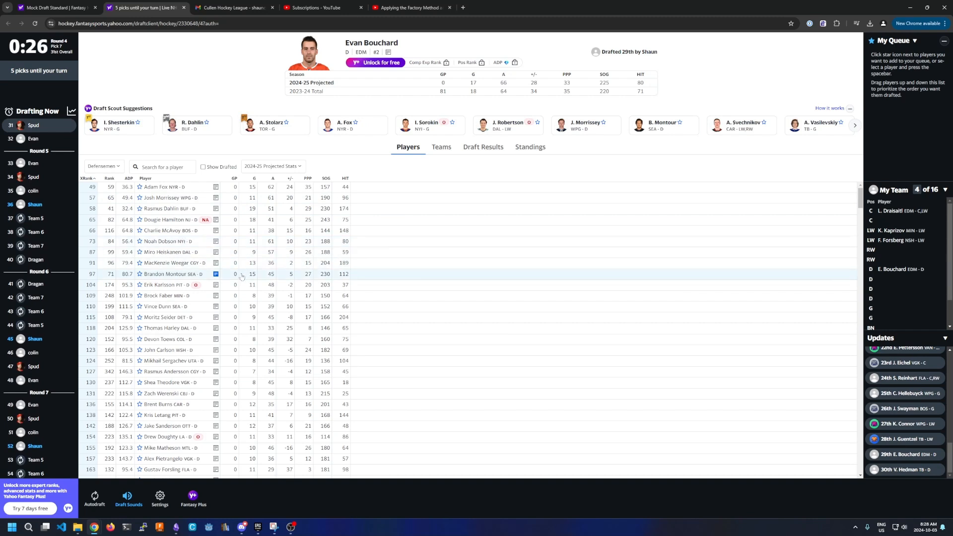
- Review the available goaltenders, and draft Juuse Saros in round 5 from the list of all players
click(118, 166)
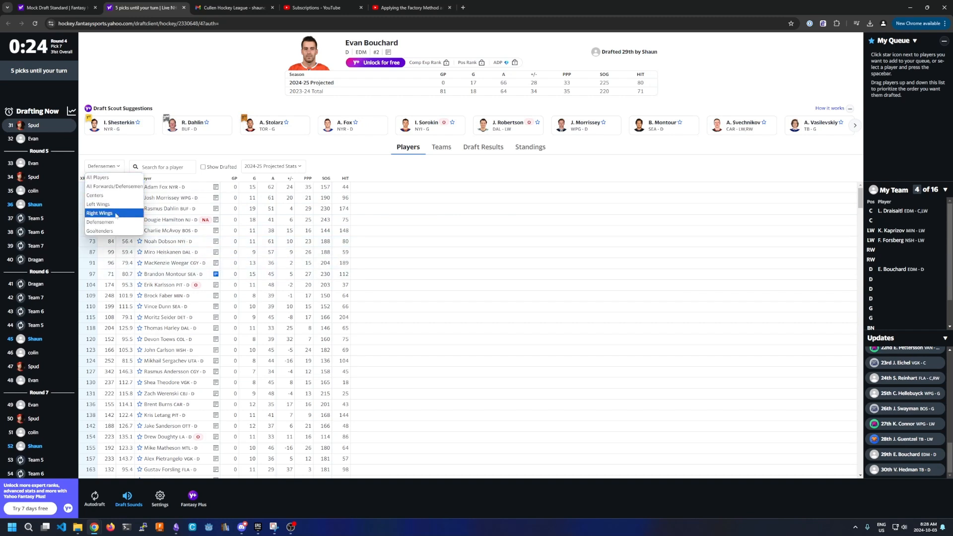
click(104, 231)
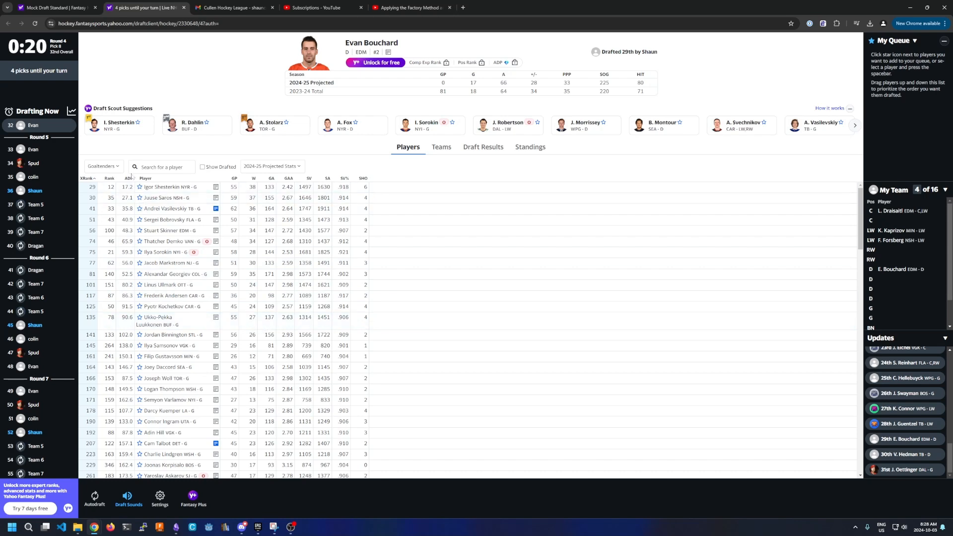
click(119, 169)
click(109, 186)
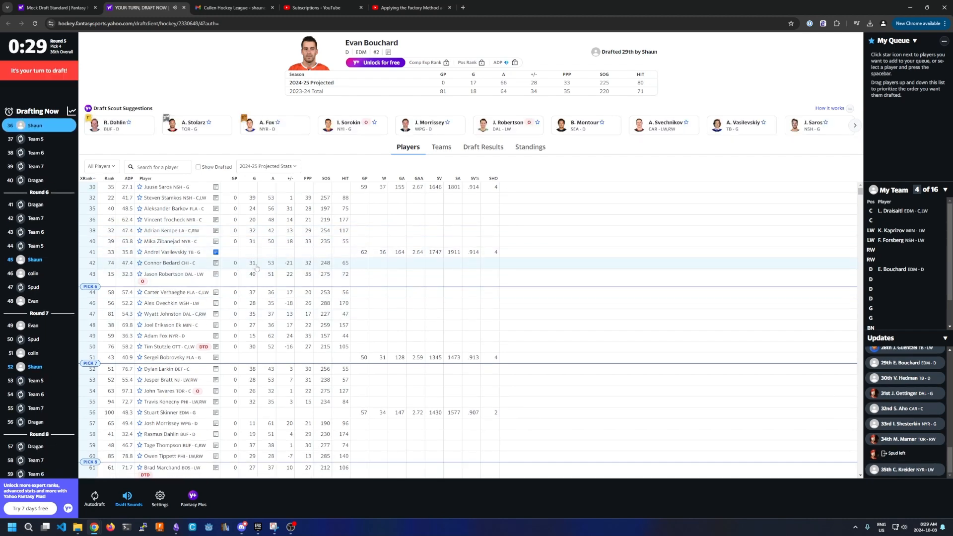
click(609, 187)
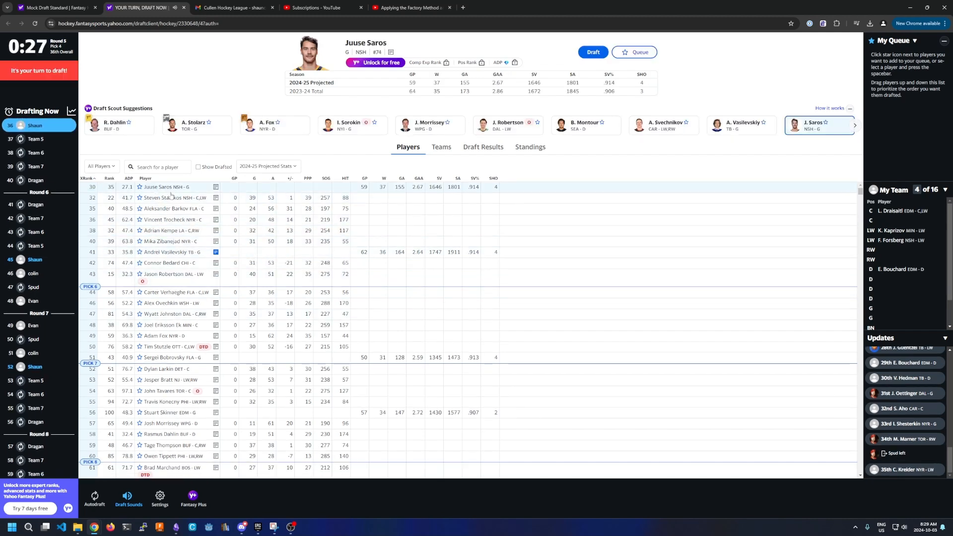
click(590, 53)
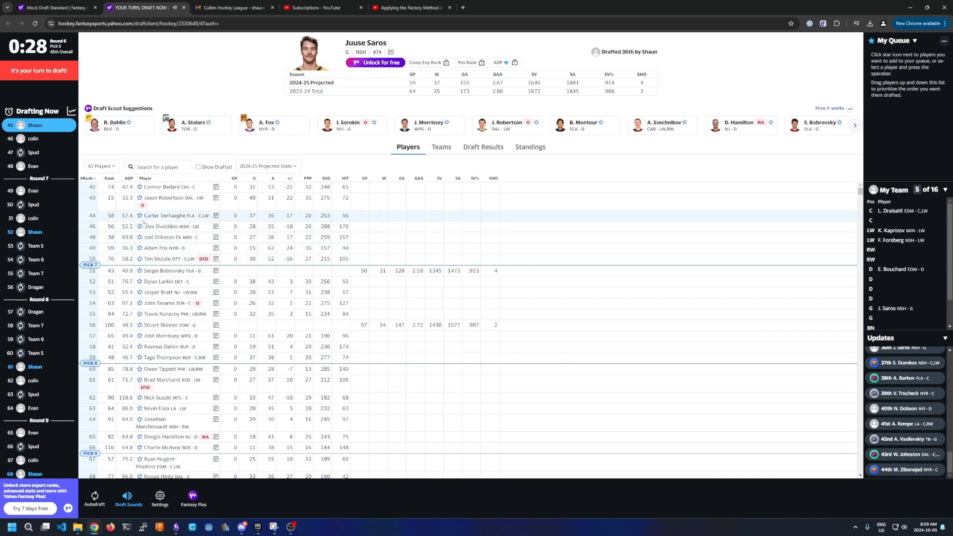
- Draft Adam Fox in round 6 and Dylan Larkin in round 7 from the list of all players
click(188, 251)
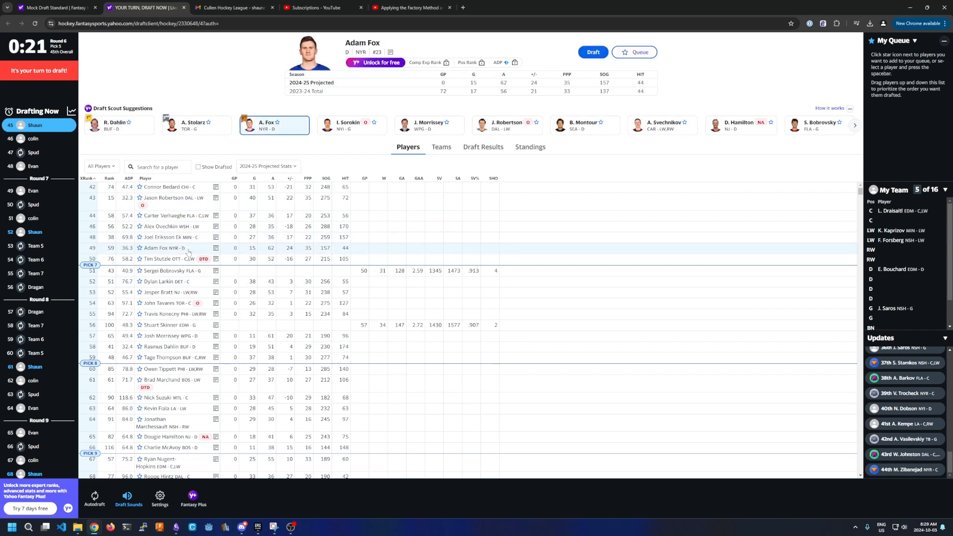
click(585, 55)
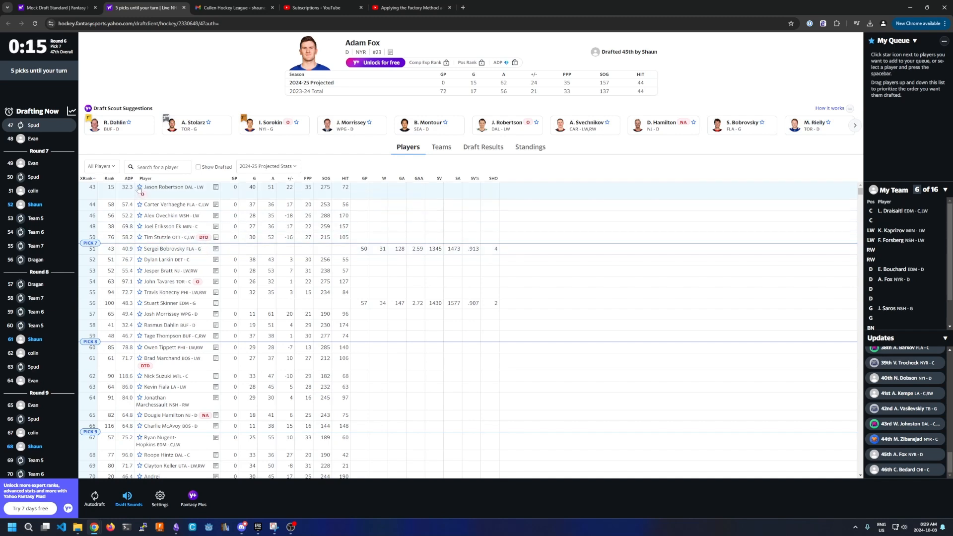
mouse_move(142, 195)
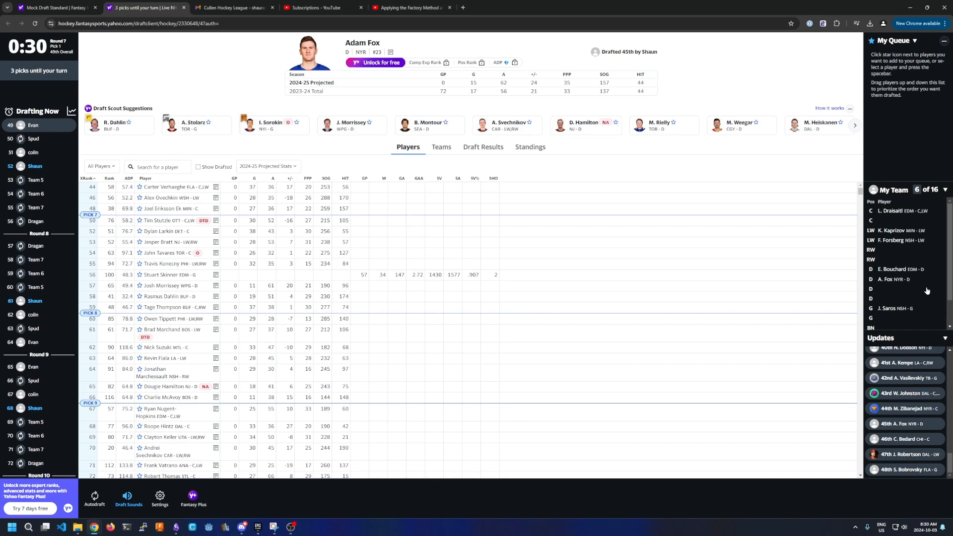
scroll(927, 291, down, 2)
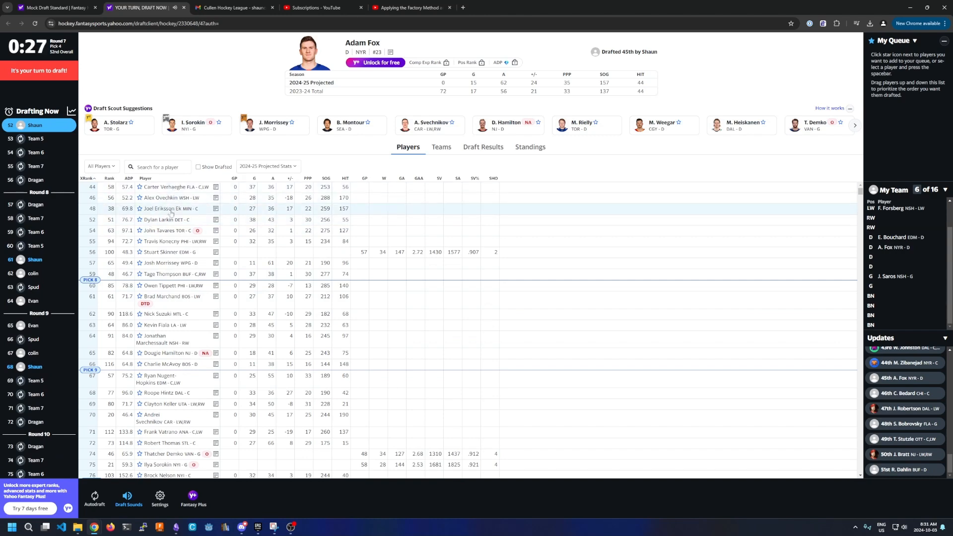
click(347, 219)
click(594, 52)
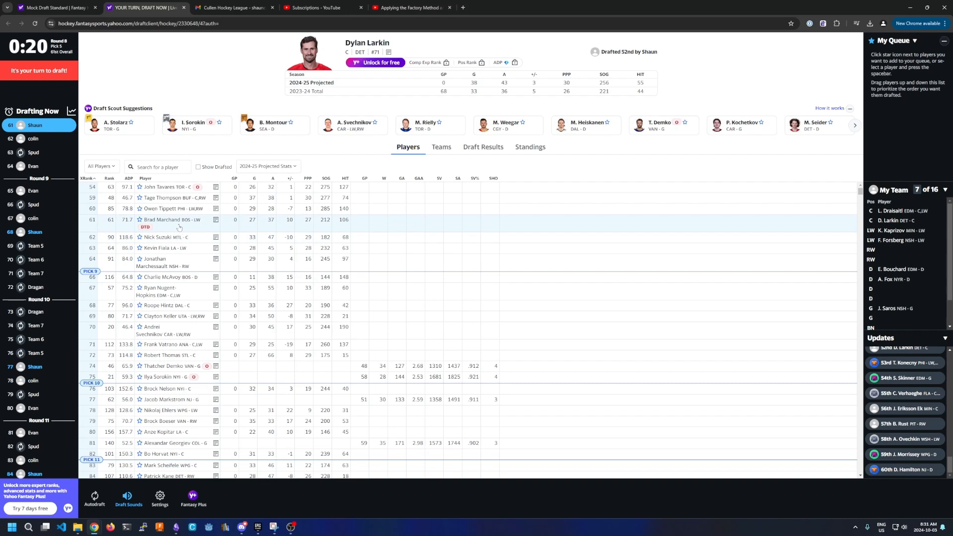
- Draft Tage Thompson in round 8 and Nick Suzuki in round 9
click(170, 199)
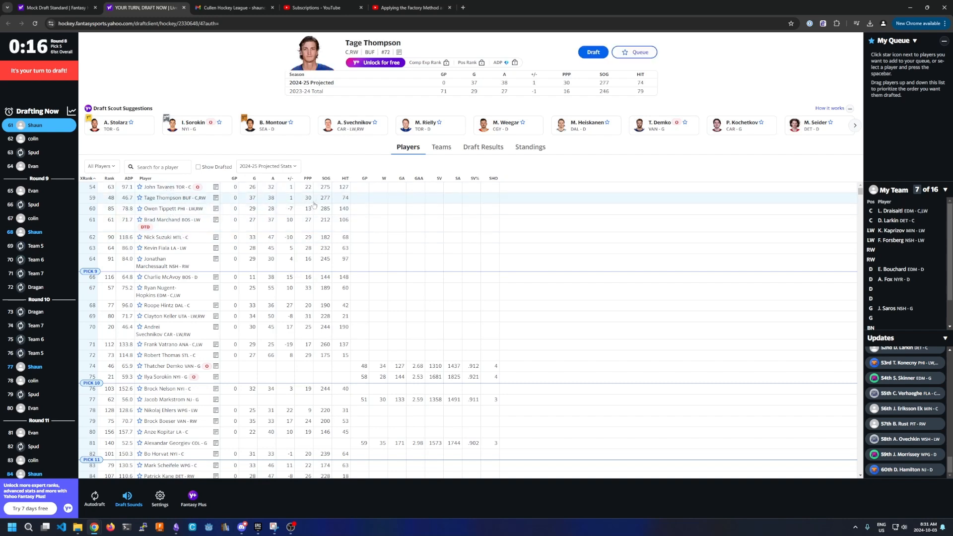
click(585, 55)
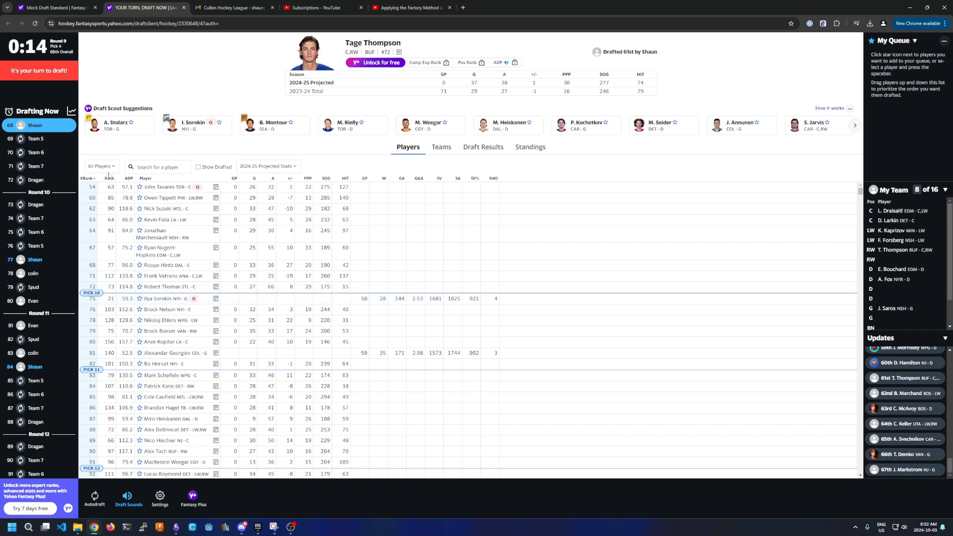
click(183, 211)
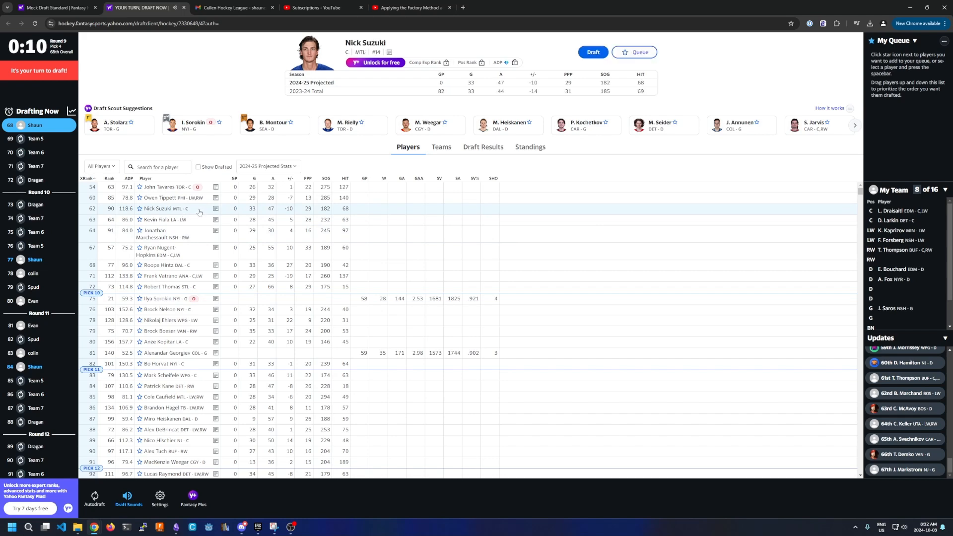
click(593, 52)
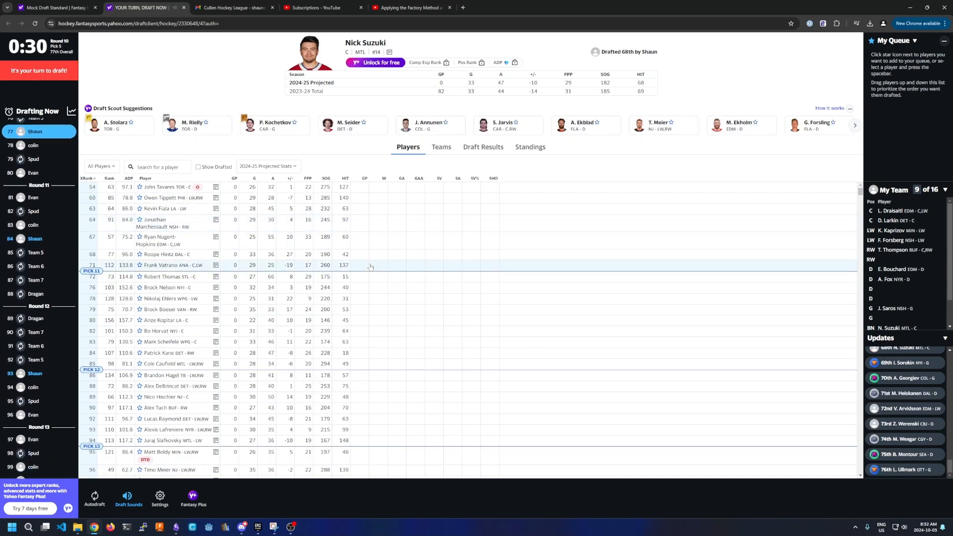
- Filter the player list to defensemen and draft Vince Dunn in round 10
click(112, 168)
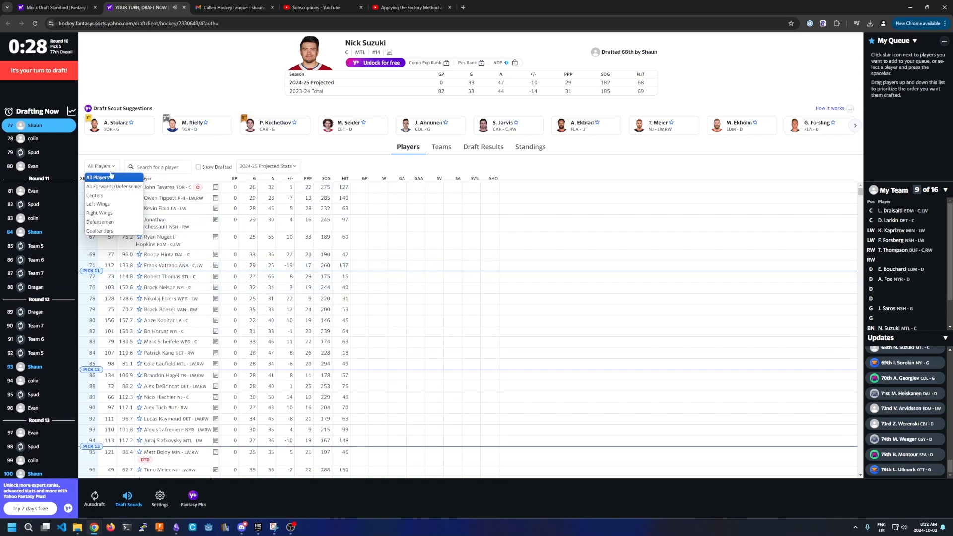
click(105, 223)
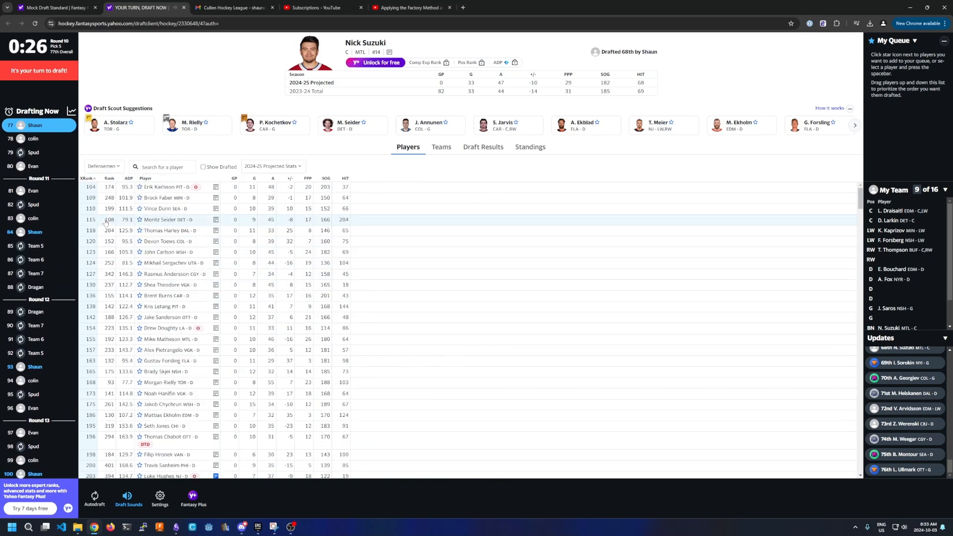
click(182, 211)
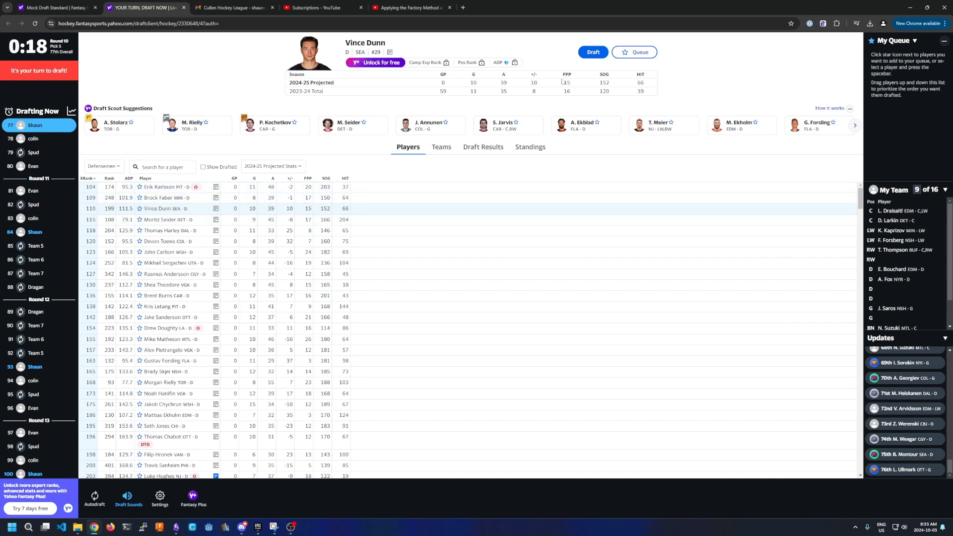
click(592, 54)
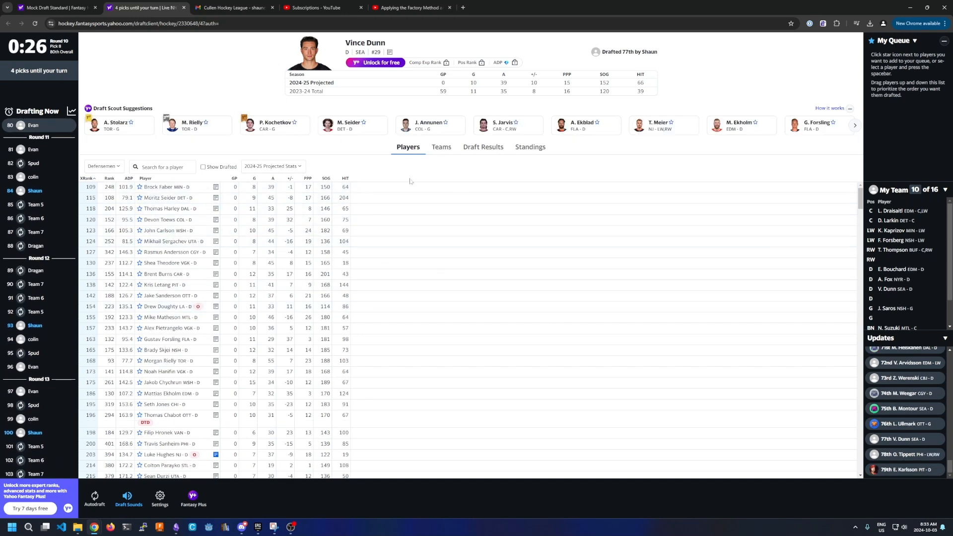
- Filter the player list to right wings, compare Brock Boeser with Jonathan Marchessault, and draft Marchessault in round 11
click(103, 167)
click(107, 212)
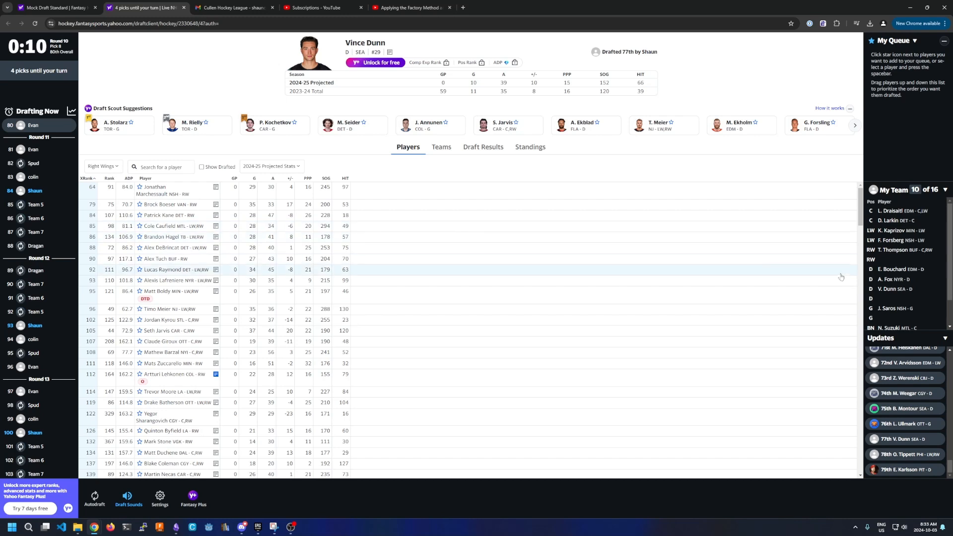
scroll(886, 310, down, 1)
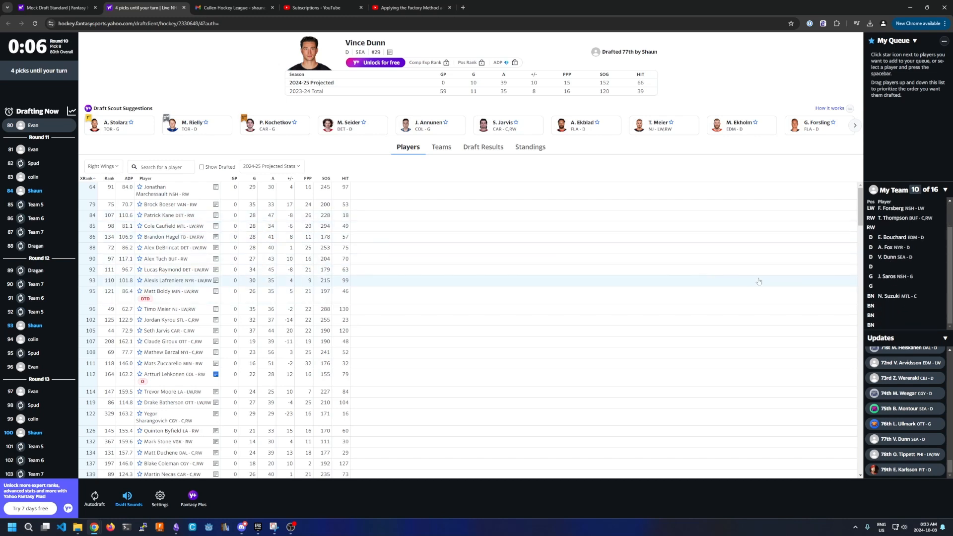
scroll(913, 269, up, 1)
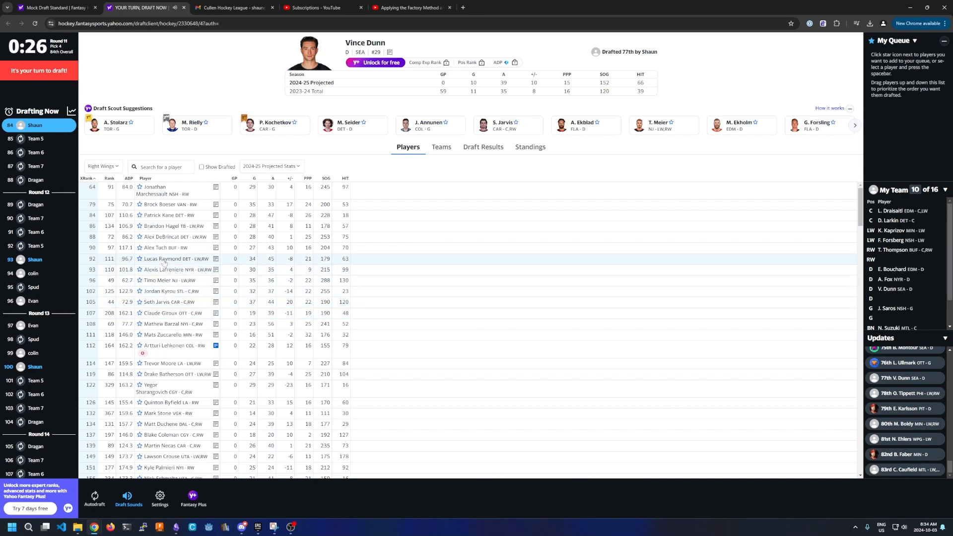
click(167, 205)
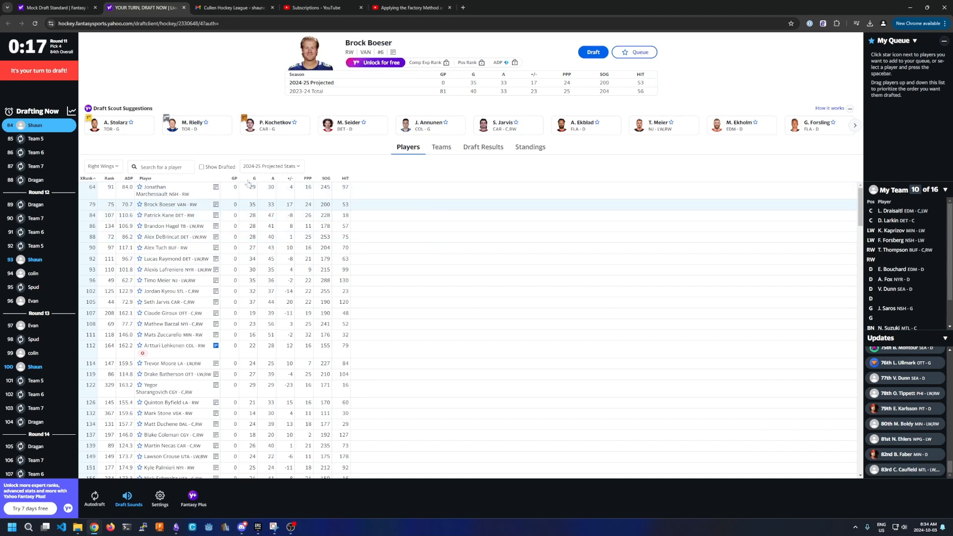
key(Up)
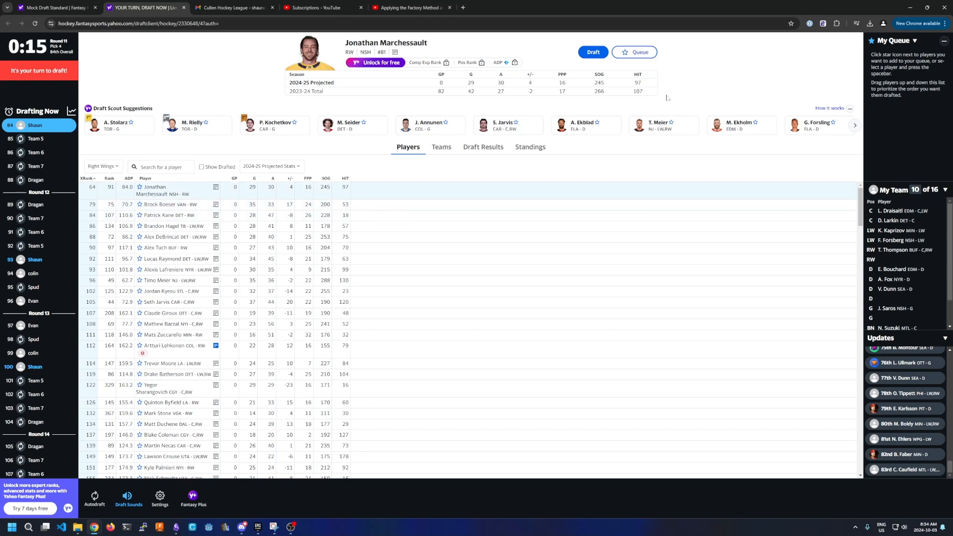
click(593, 54)
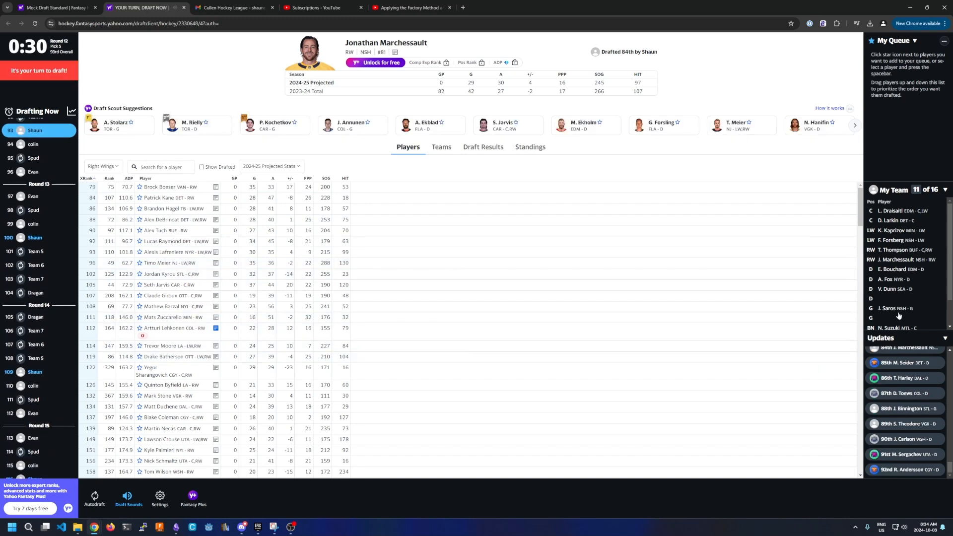
- Switch the player list back to defensemen and draft Jake Sanderson in round 12
click(104, 166)
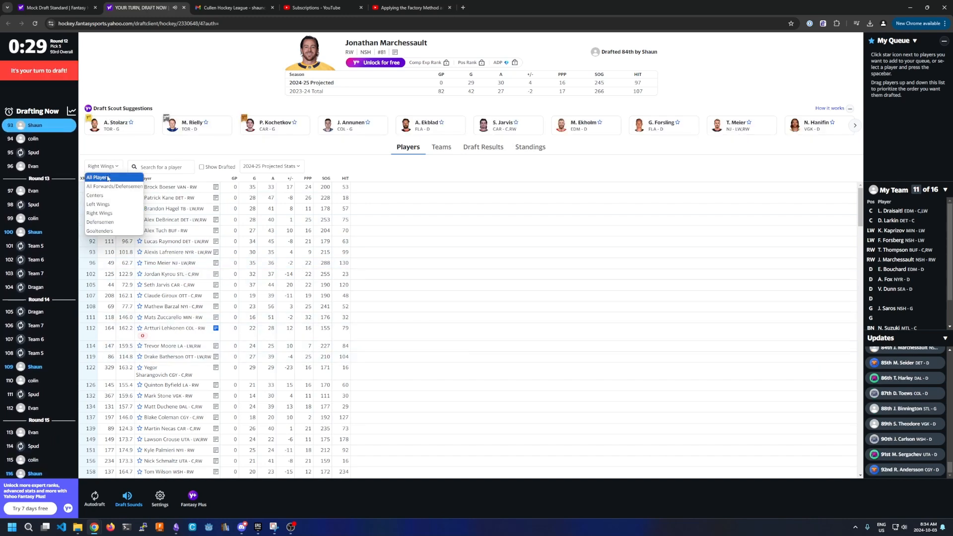
click(100, 222)
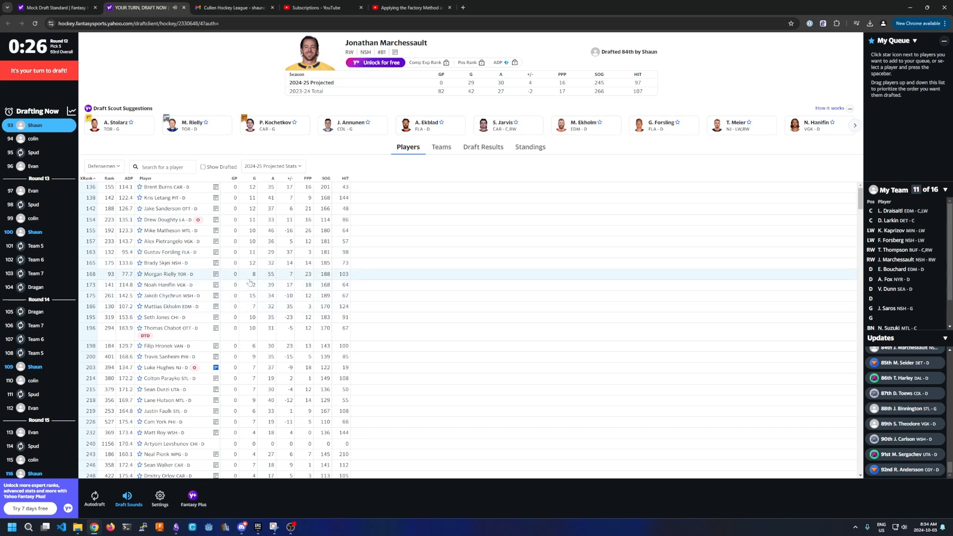
click(159, 210)
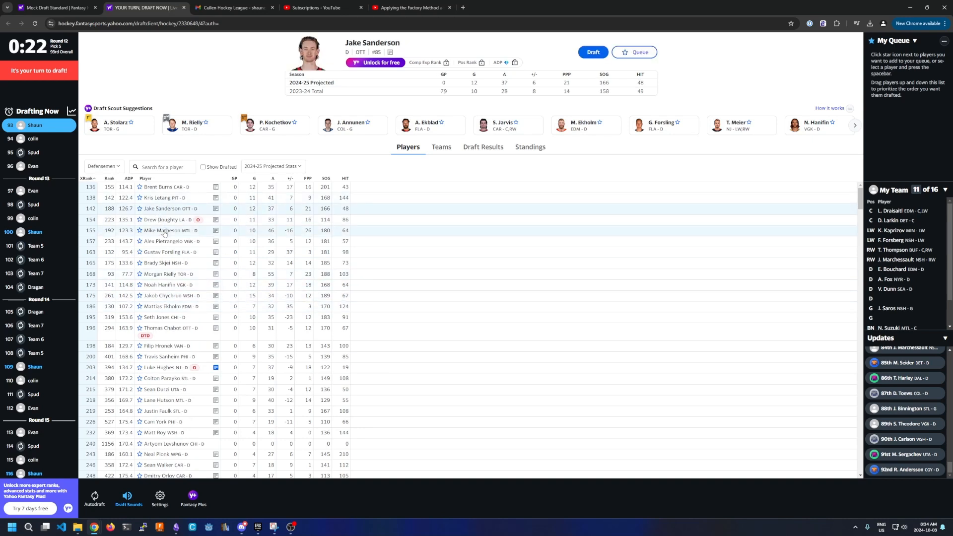
click(593, 52)
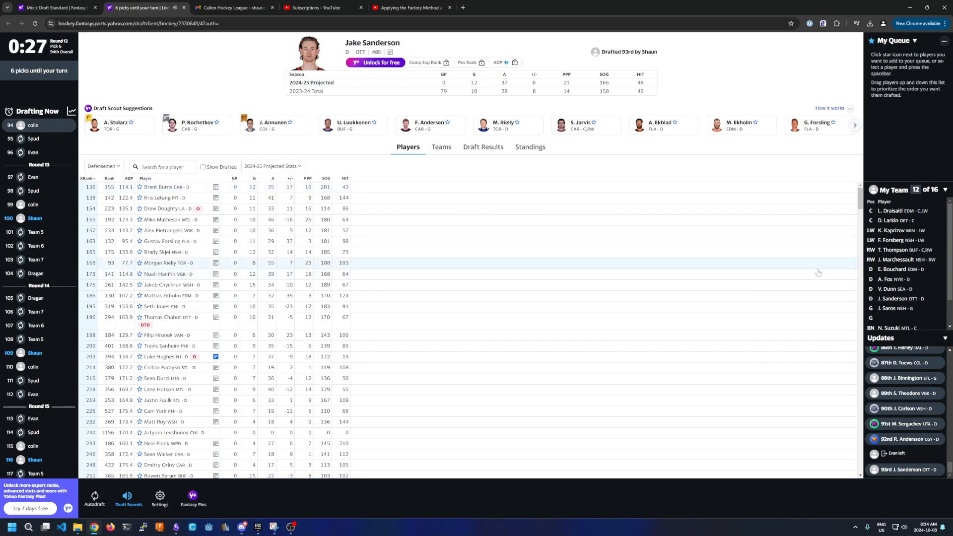
- Filter the player list to goaltenders and add Joseph Woll and Charlie Lindgren to the queue
scroll(916, 301, down, 2)
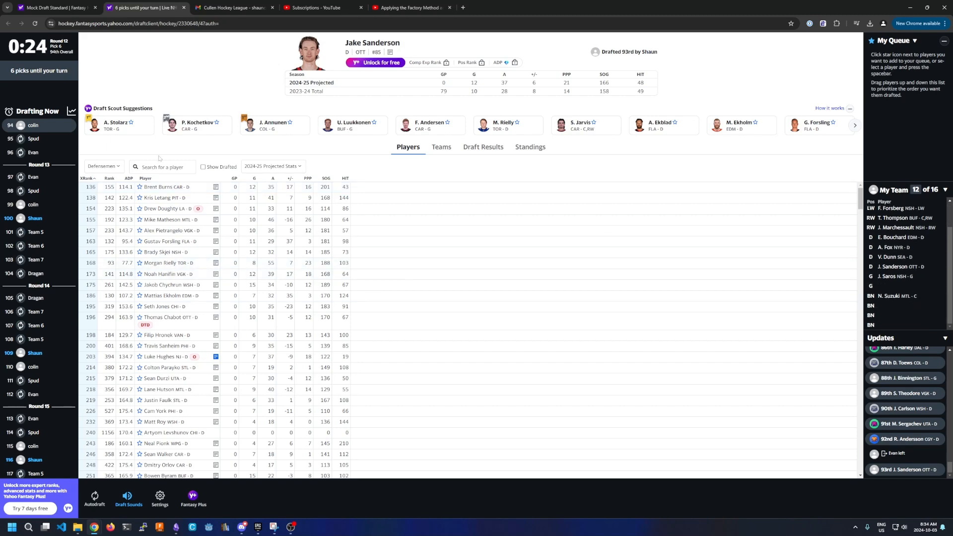
click(104, 166)
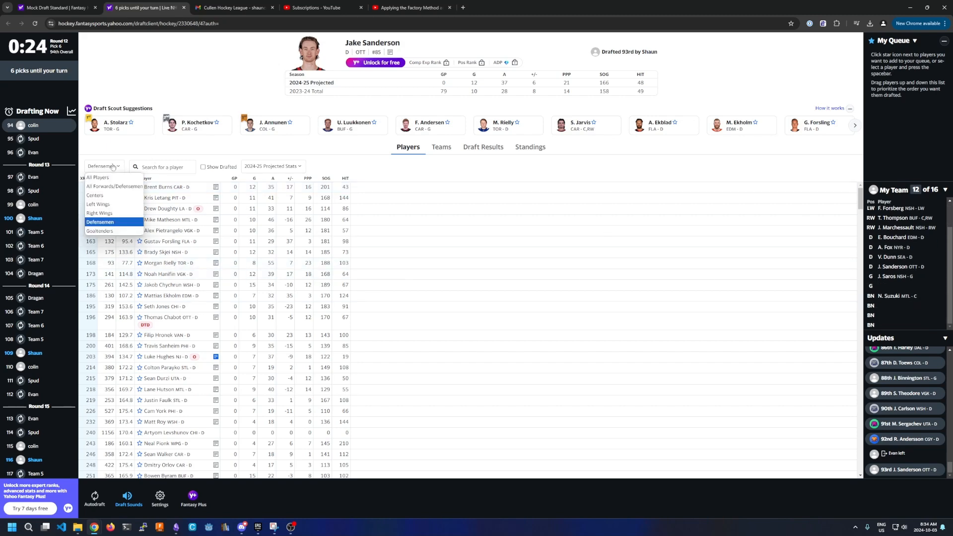
click(105, 231)
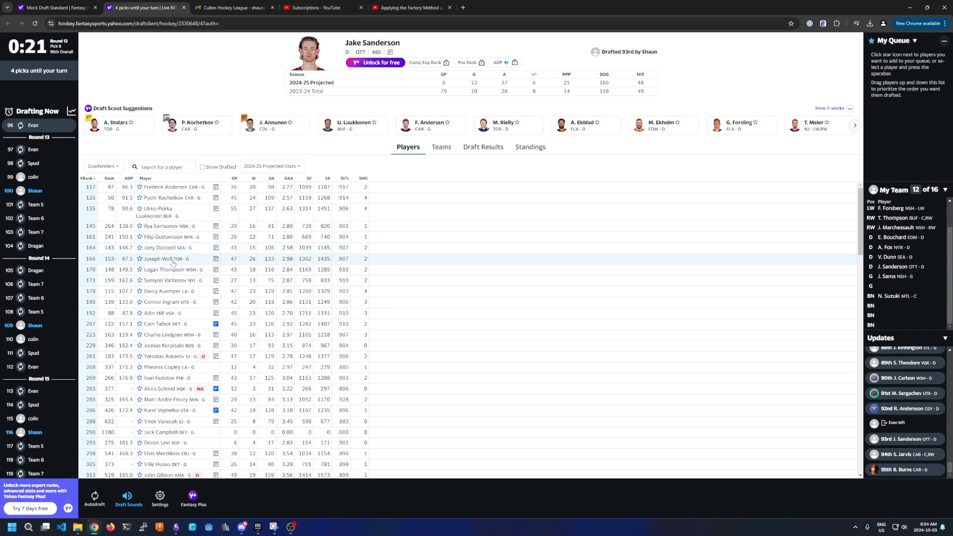
click(477, 259)
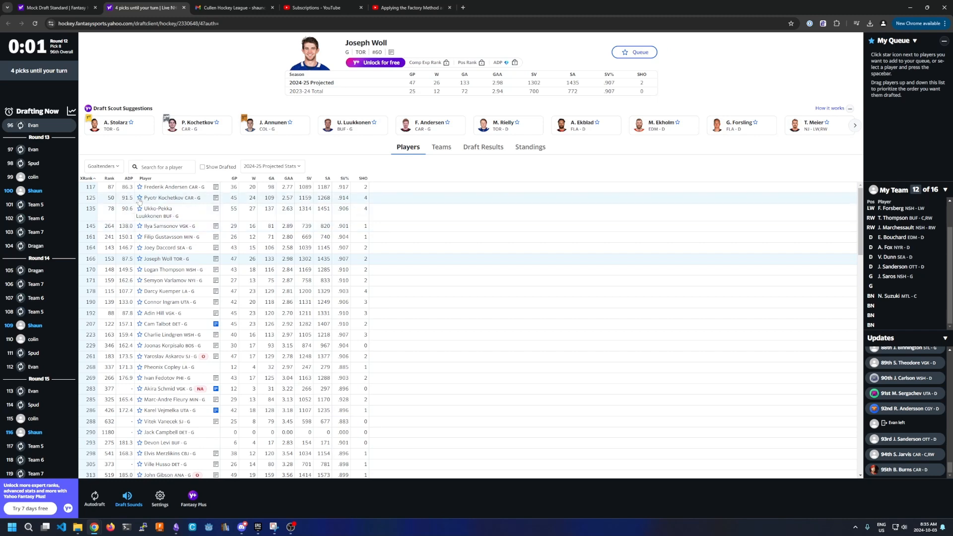
click(638, 53)
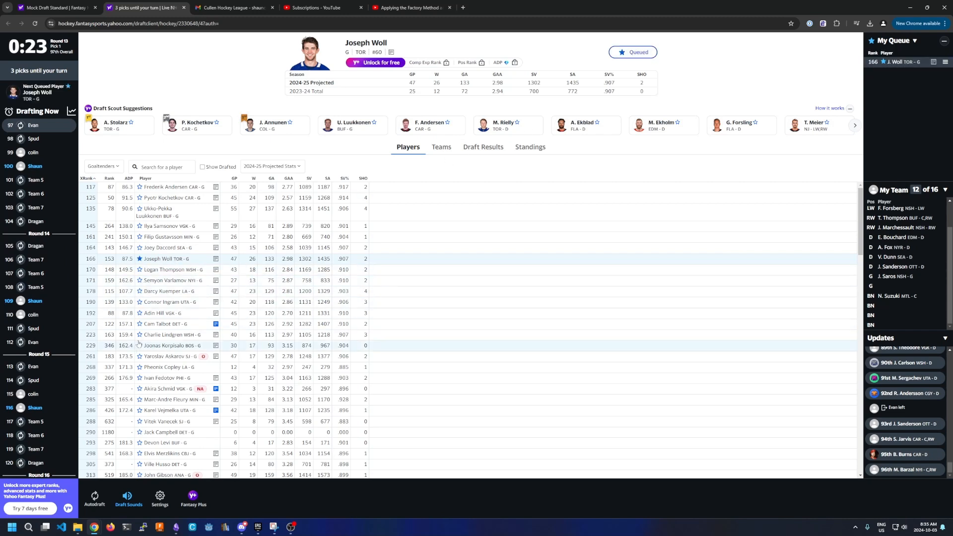
click(186, 336)
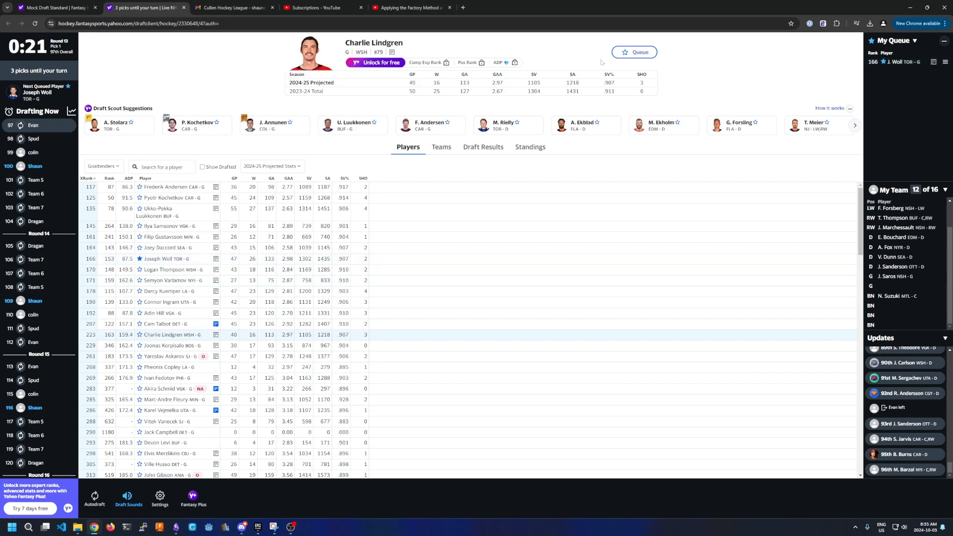
click(635, 52)
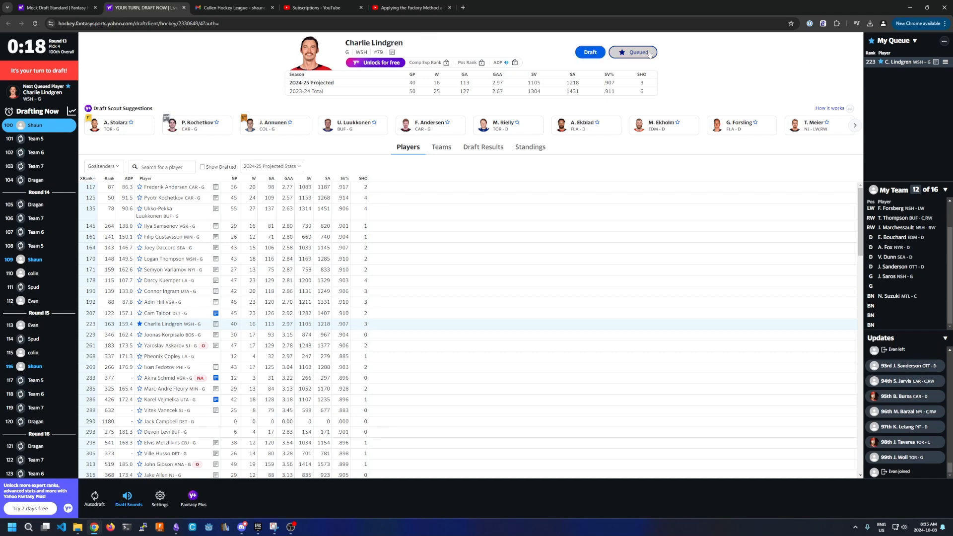
- Draft the queued Charlie Lindgren in round 13, and queue and draft Frederik Andersen in round 14
click(588, 52)
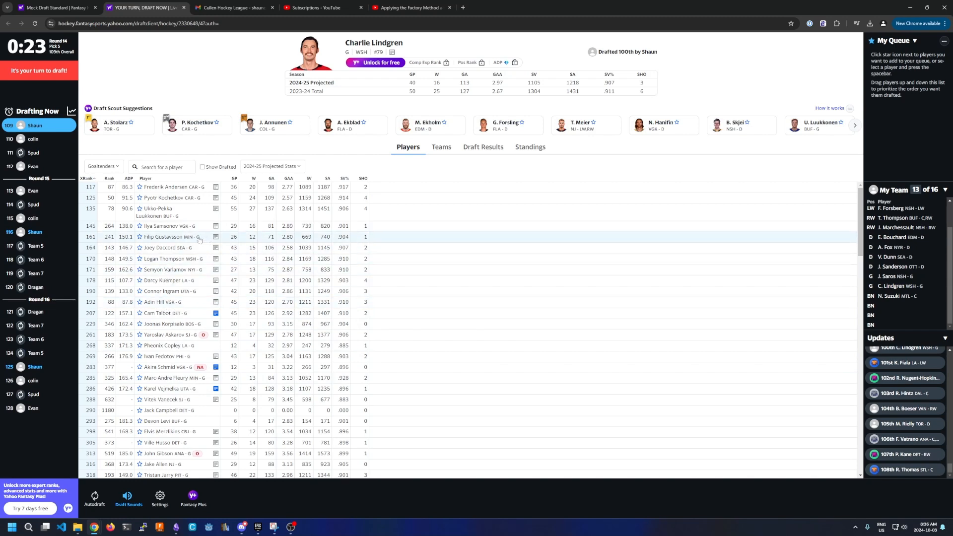
click(140, 187)
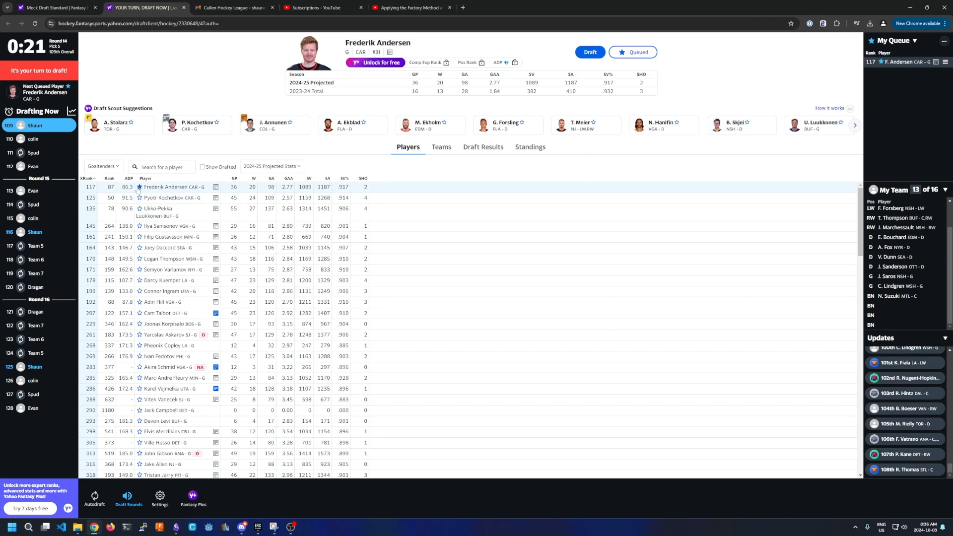
click(590, 52)
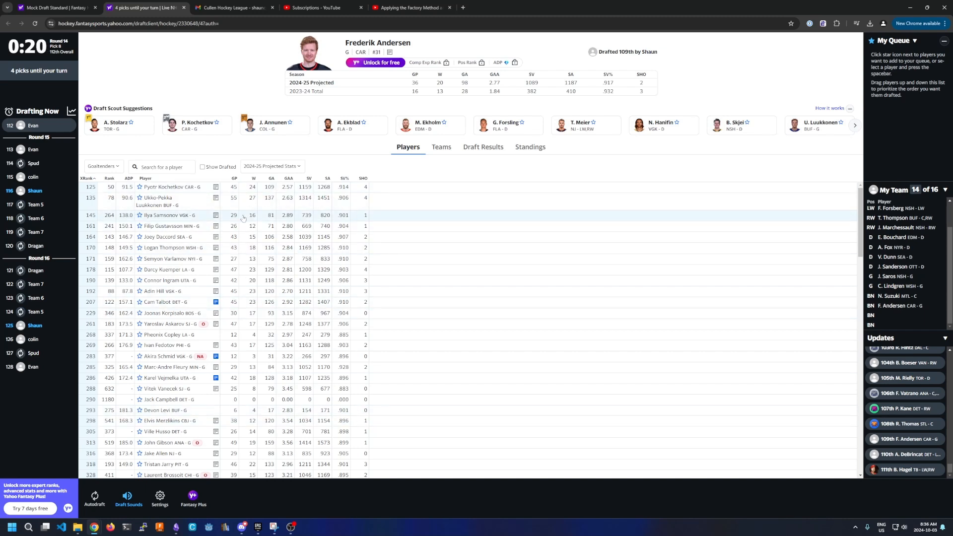
click(298, 167)
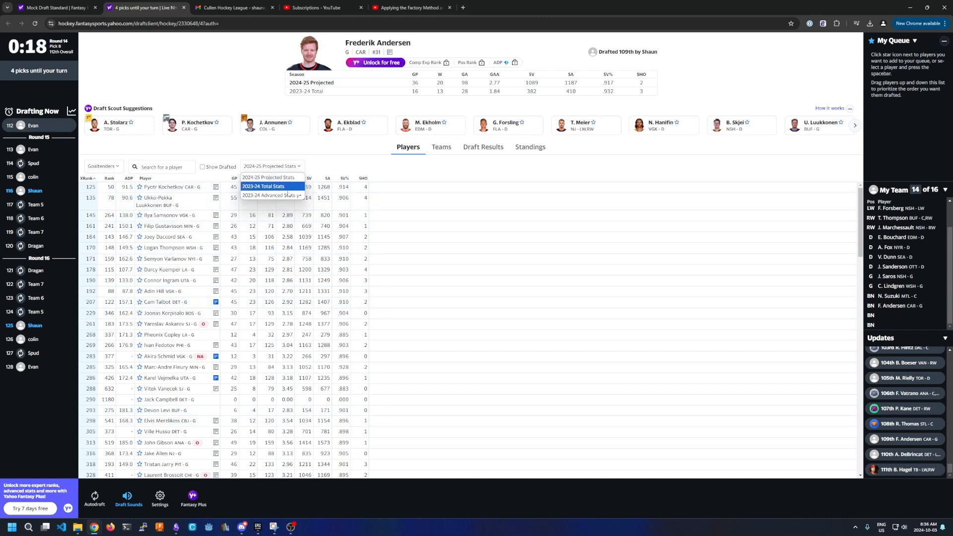
click(310, 169)
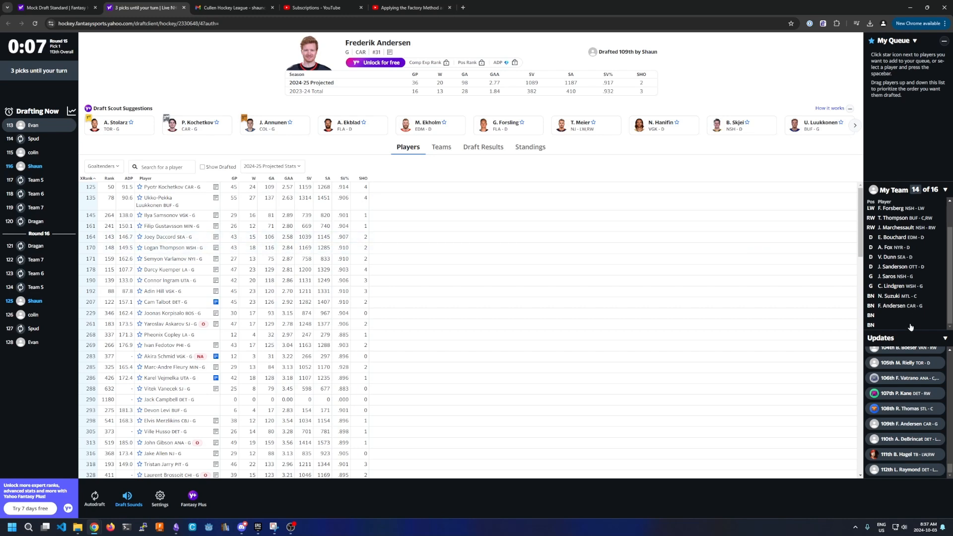
- Filter the player list to defensemen, check Gustav Forsling's stats, and draft Mike Matheson in round 15
click(104, 166)
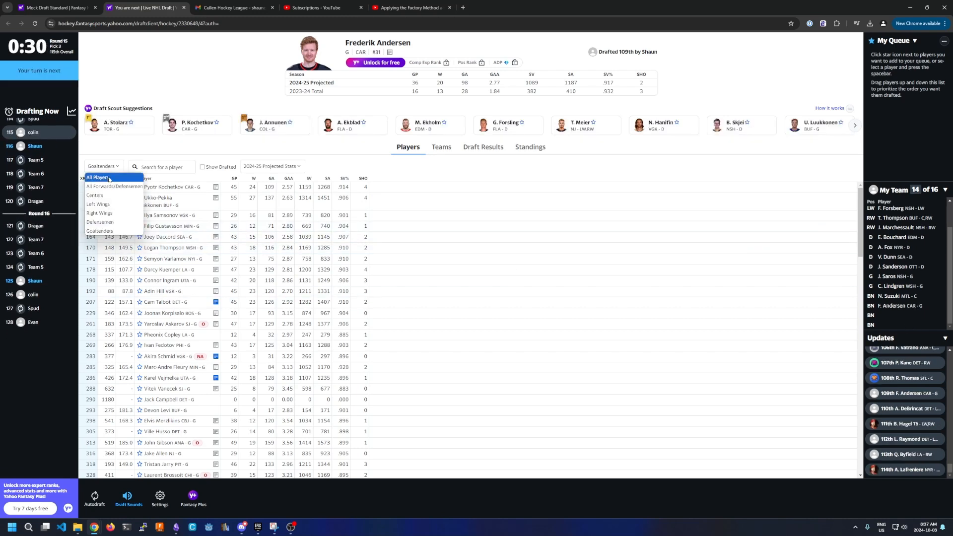
click(108, 222)
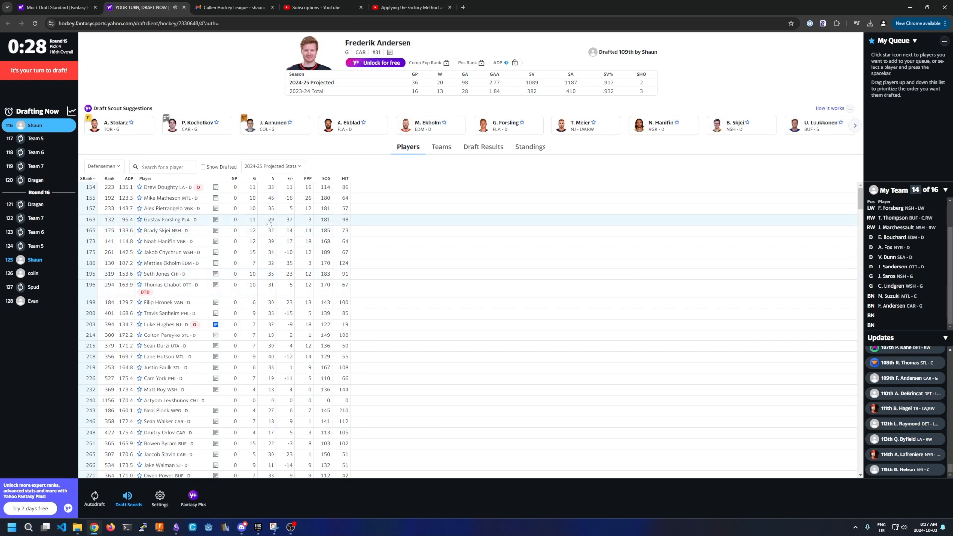
click(180, 223)
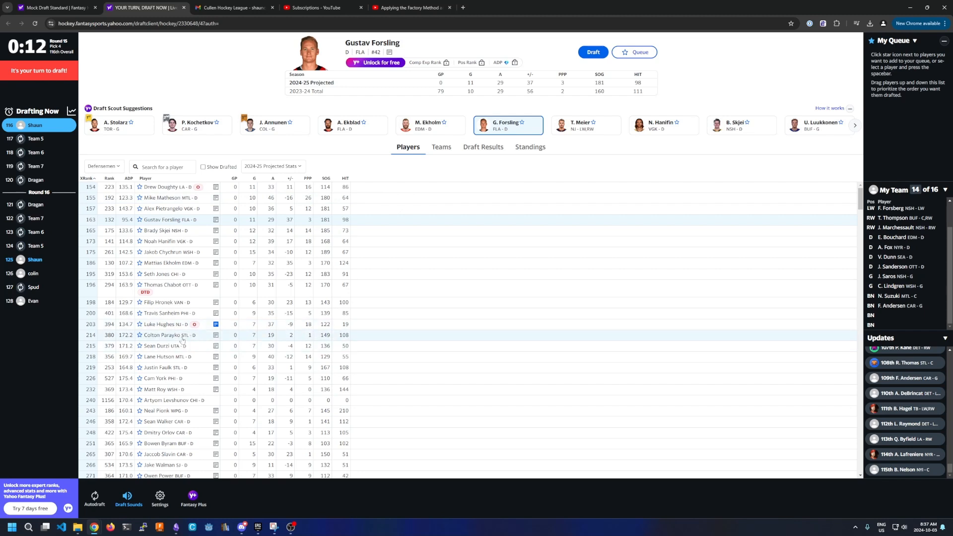
click(177, 198)
click(594, 53)
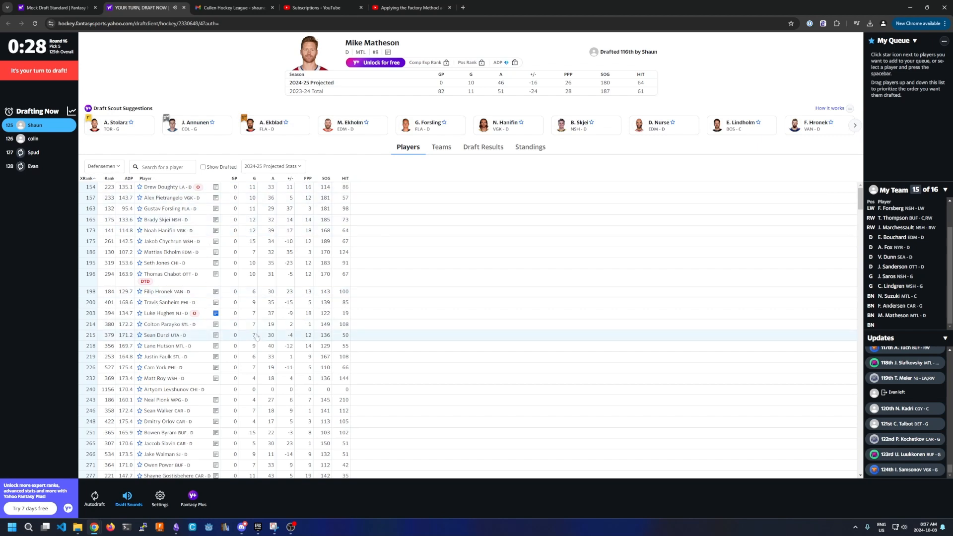
- Show all players in the list again, draft Ryan O'Reilly in round 16, and review the completed team roster
click(104, 166)
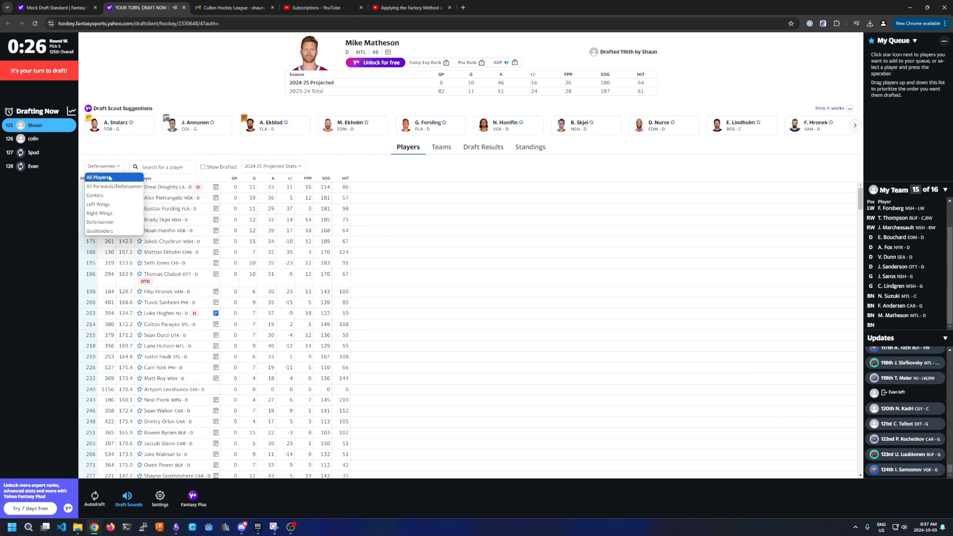
click(102, 178)
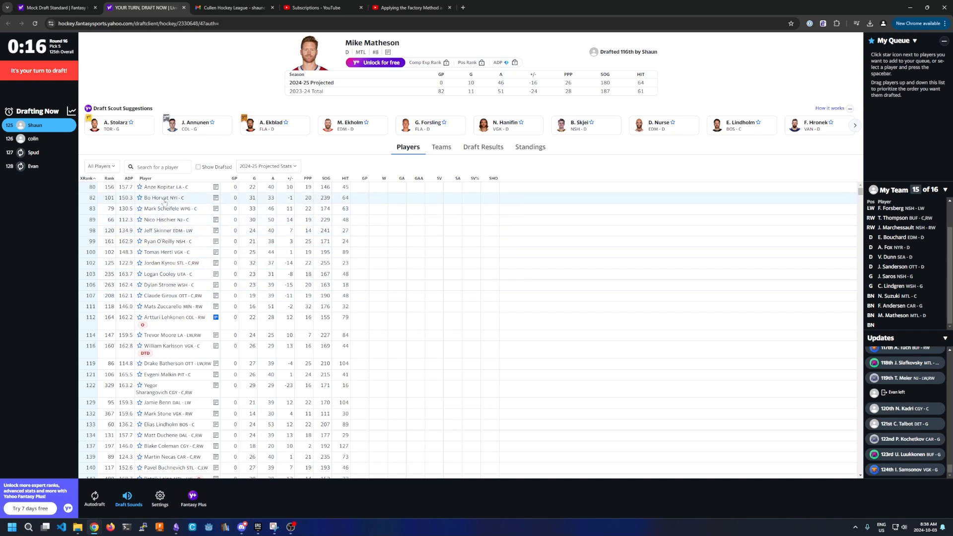
click(164, 241)
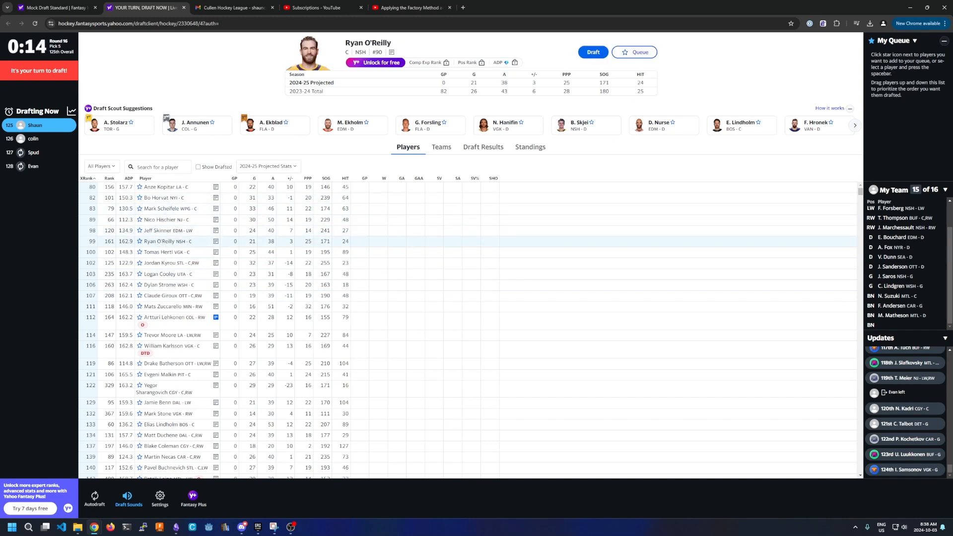
click(598, 54)
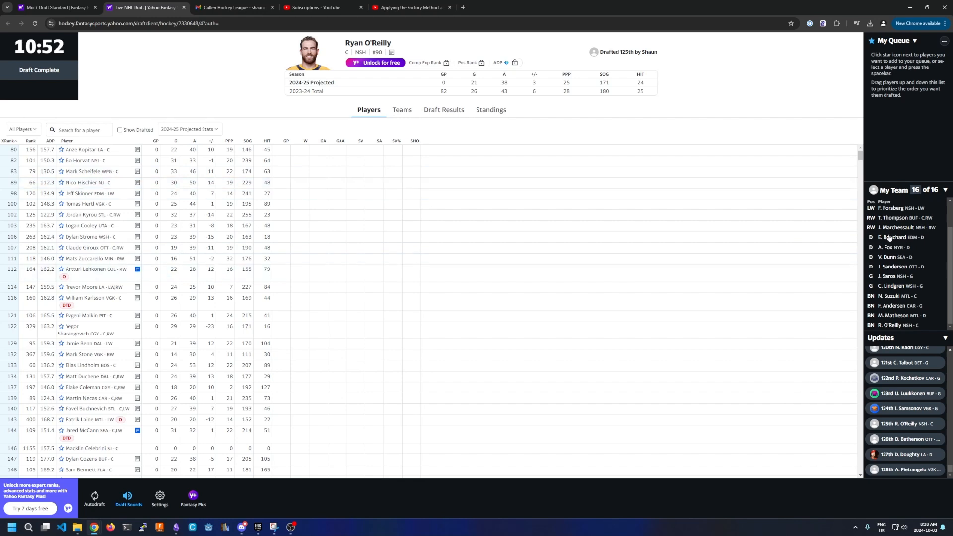
scroll(902, 250, up, 1)
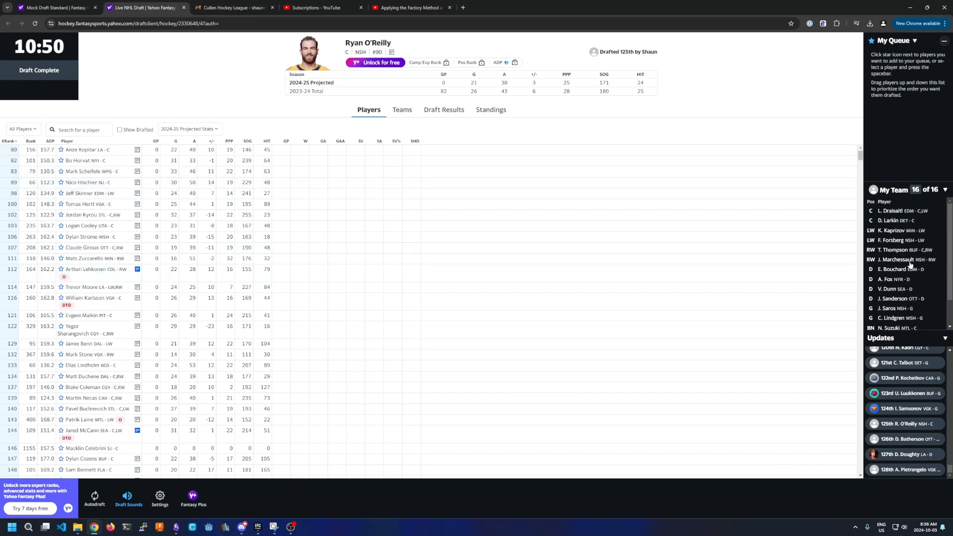